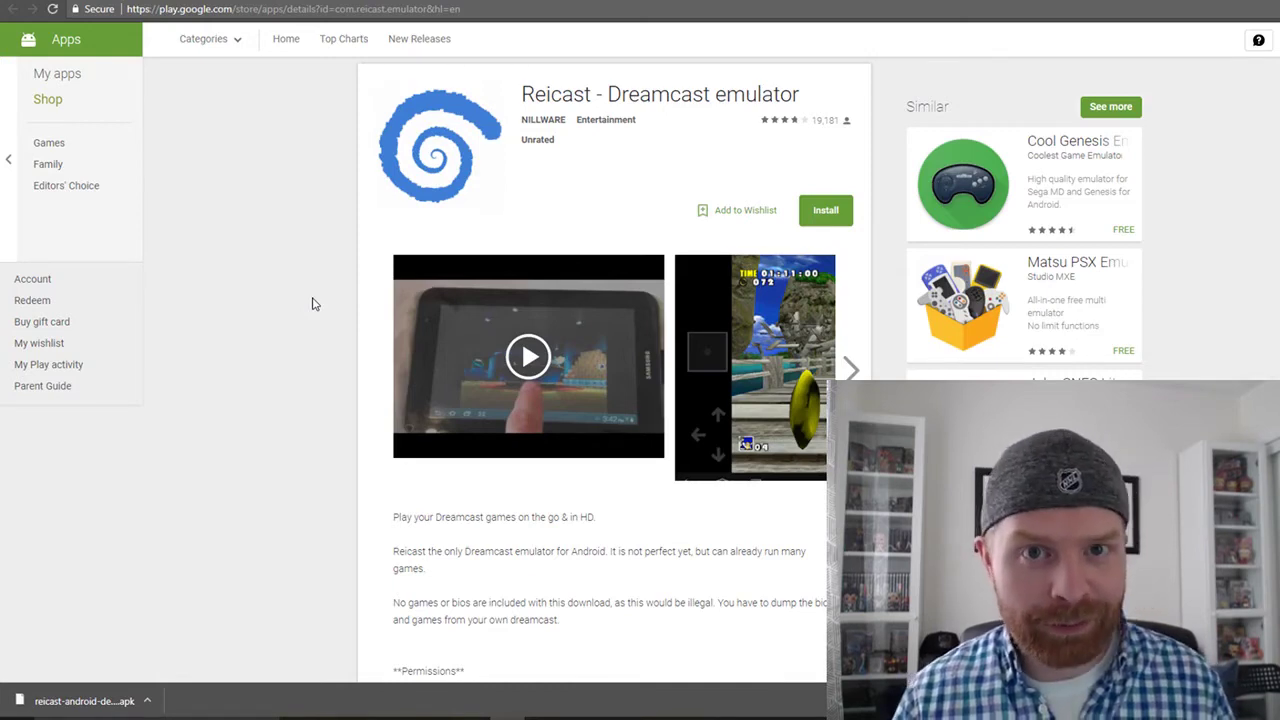
Step: Check the update date in the additional information of the Reicast Play Store listing
scroll(312, 303, down, 10)
scroll(312, 303, down, 4)
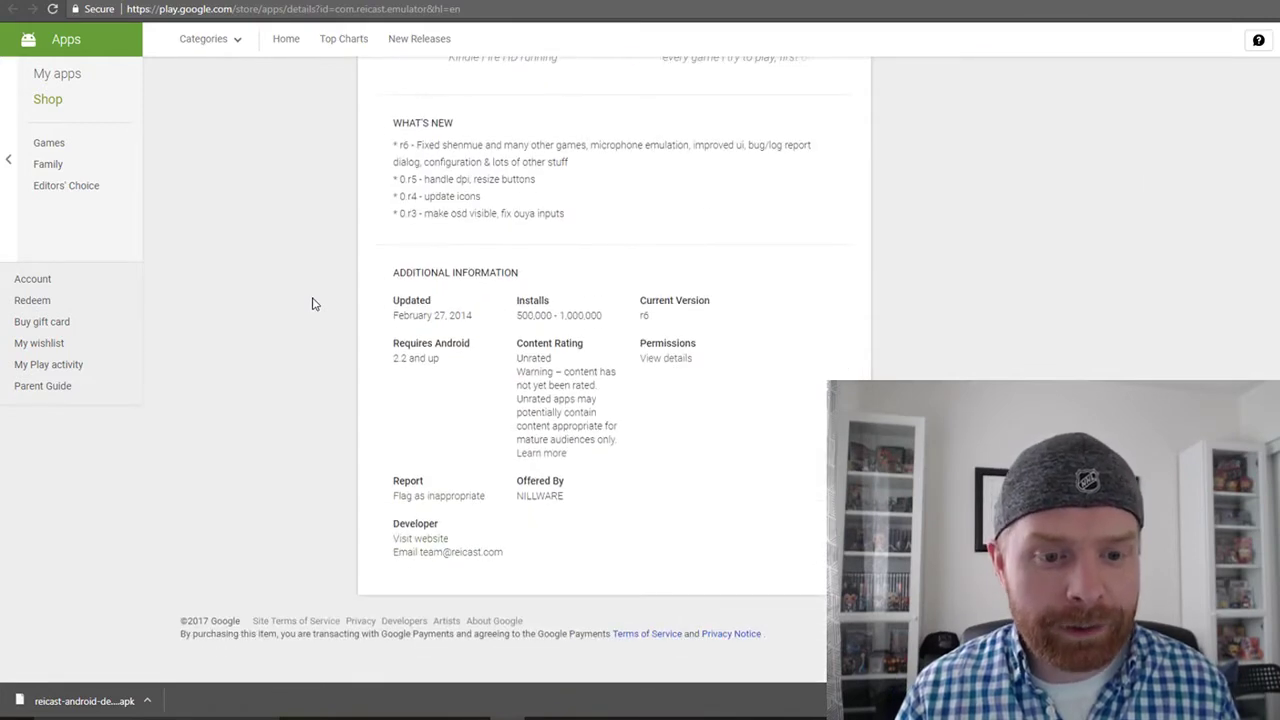
drag(394, 300, 472, 316)
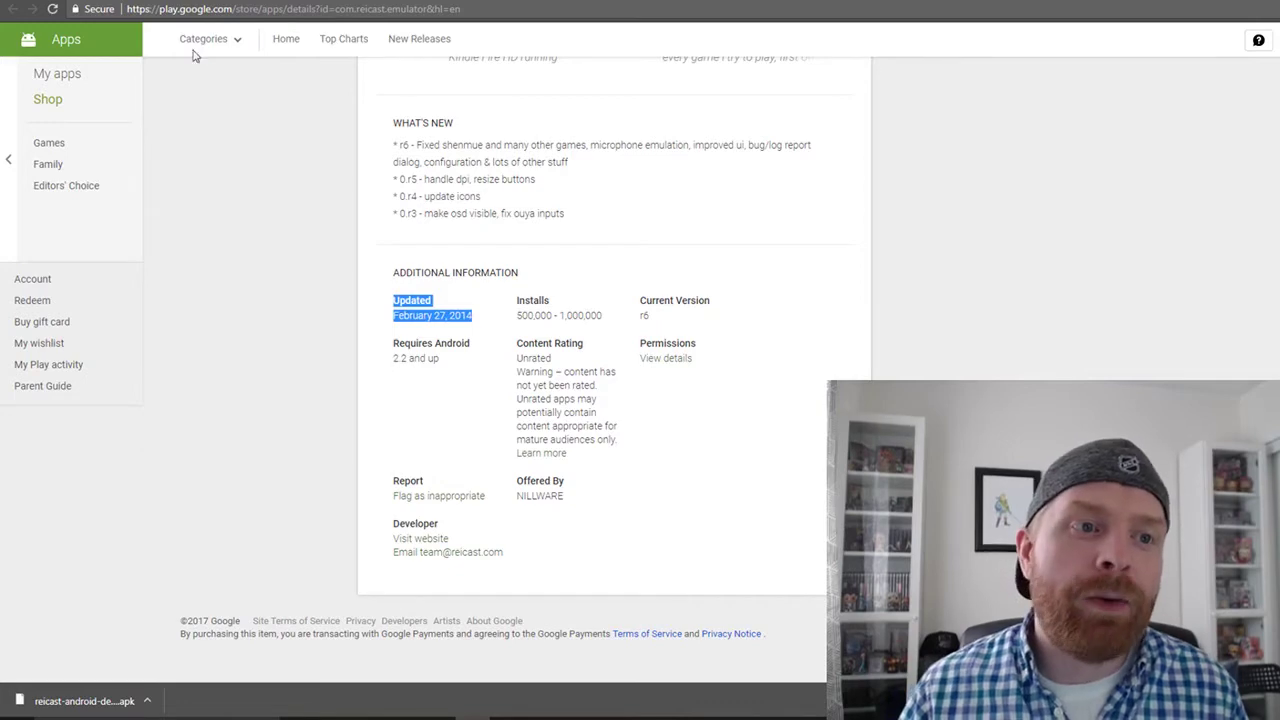
Step: Return to reicast.com and open the Reicast CI builds from its downloads page
key(alt+Left)
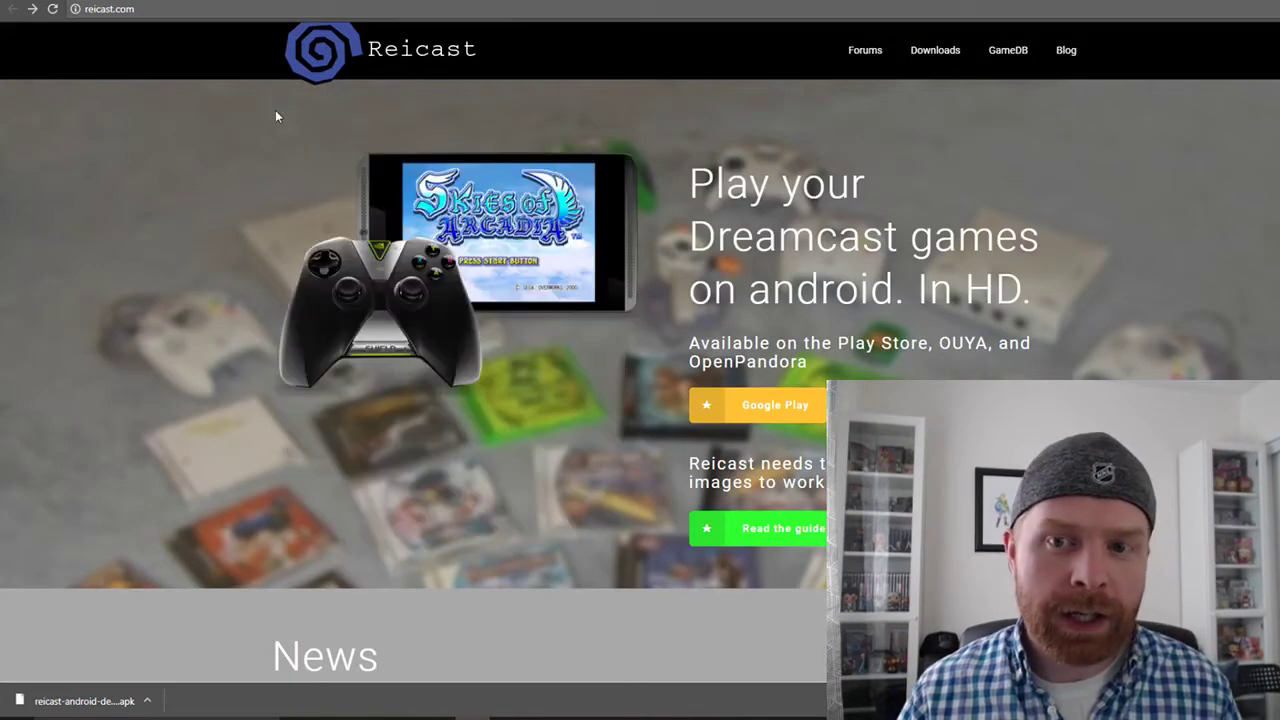
click(931, 55)
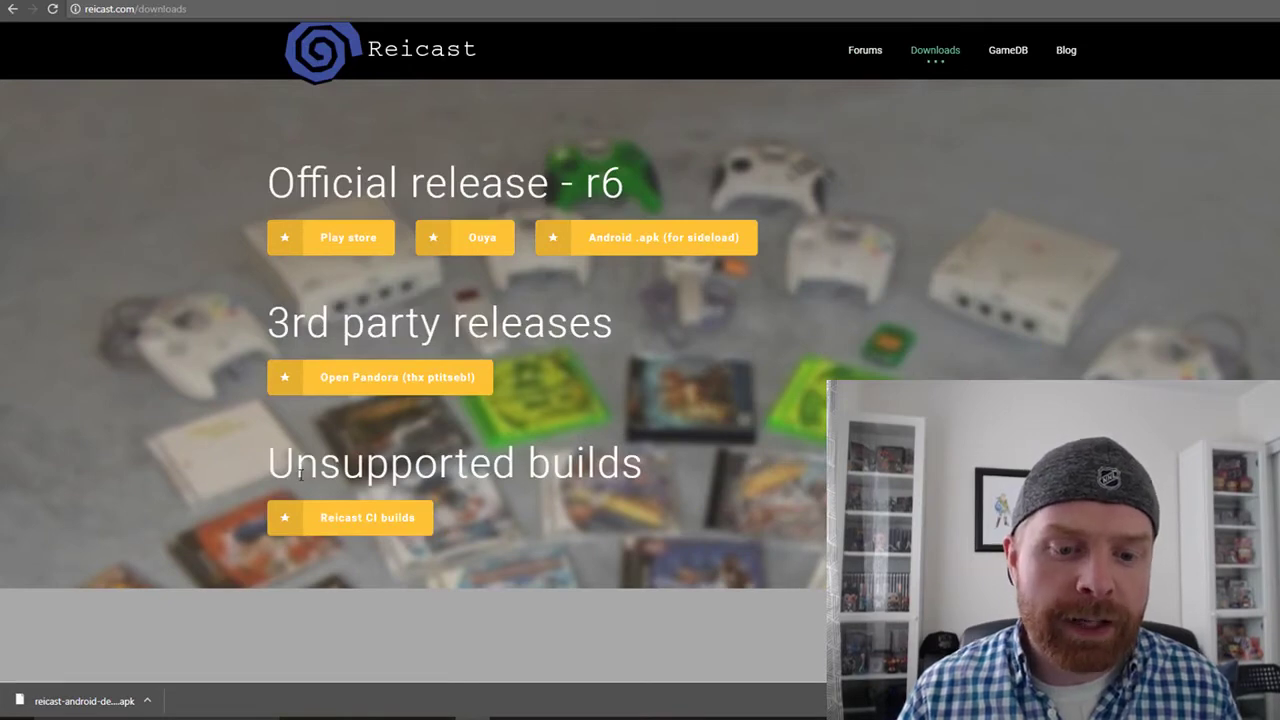
click(373, 527)
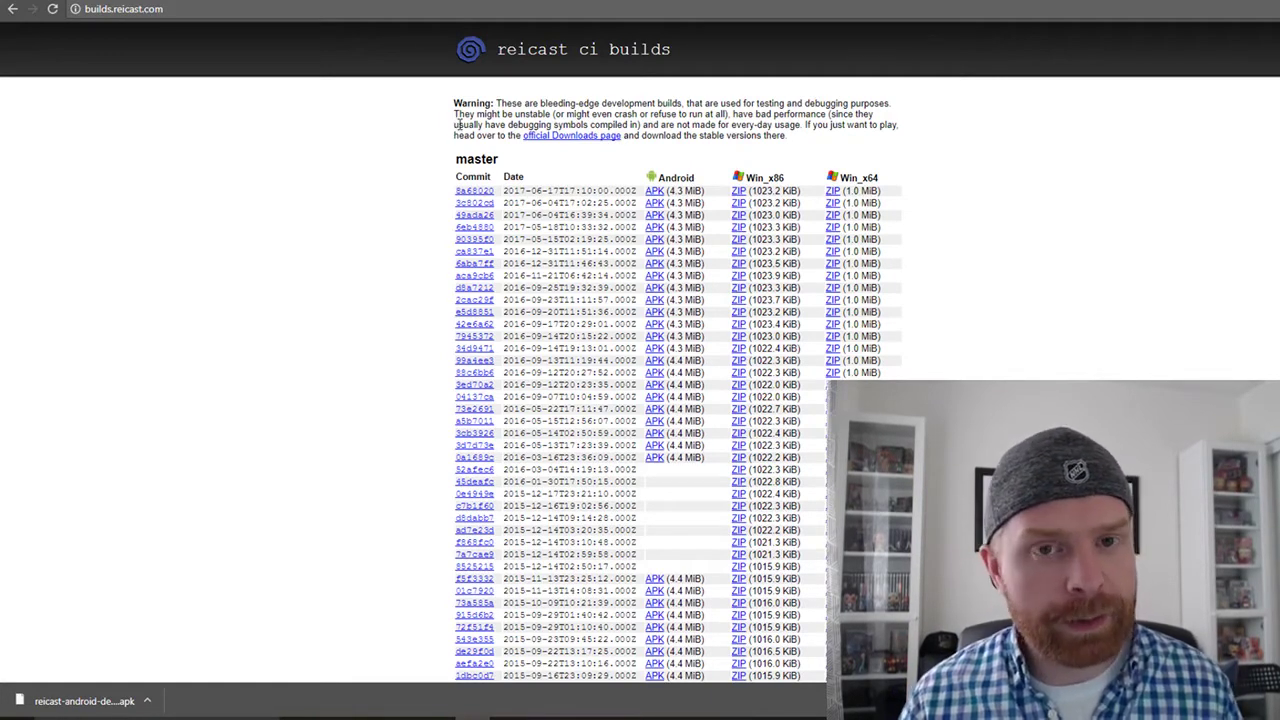
Step: Try to get the official r6 Android .apk for sideload from the official downloads page, then return to the CI builds
click(586, 138)
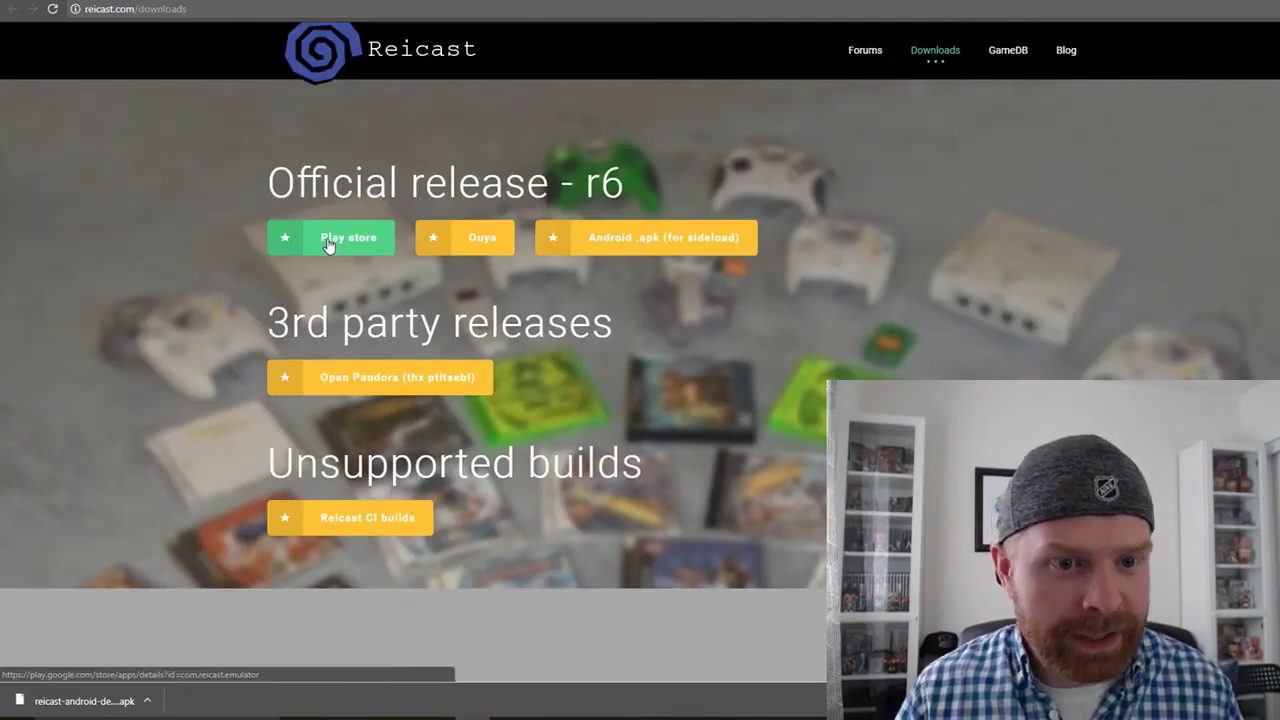
click(624, 248)
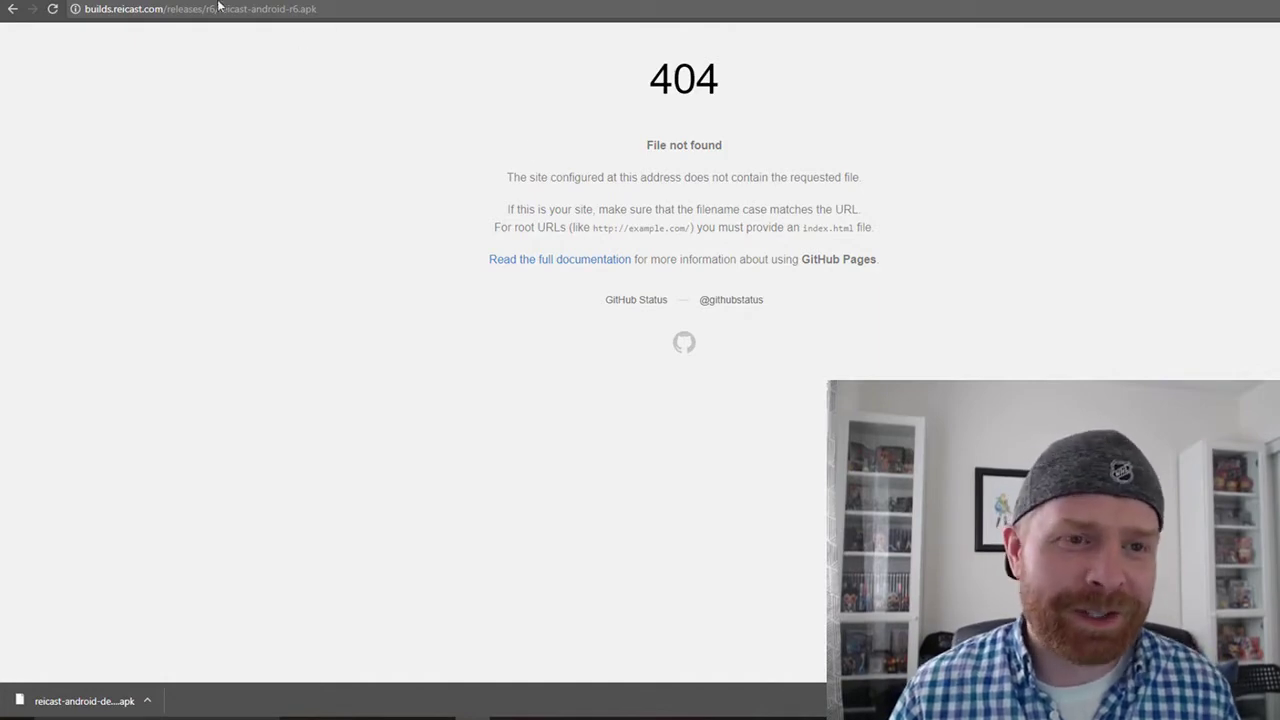
click(13, 9)
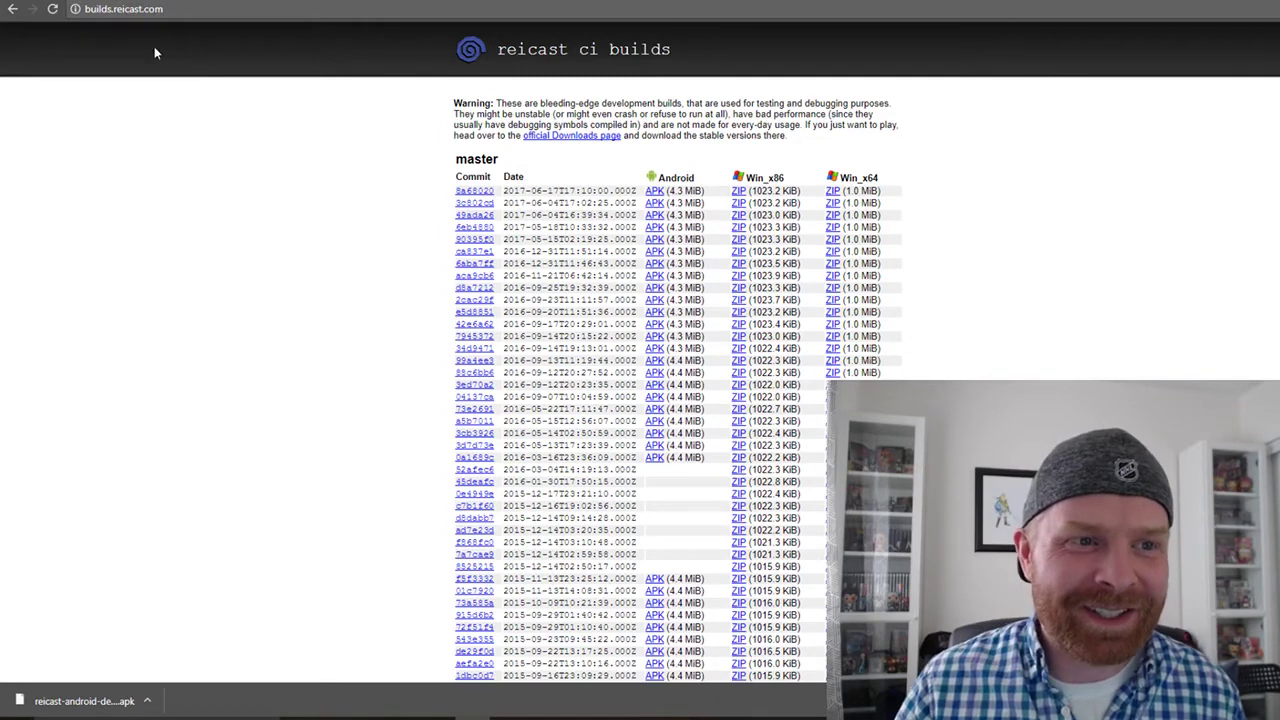
Step: Download the newest master Android APK, dated 2017-06-17, from builds.reicast.com
click(160, 9)
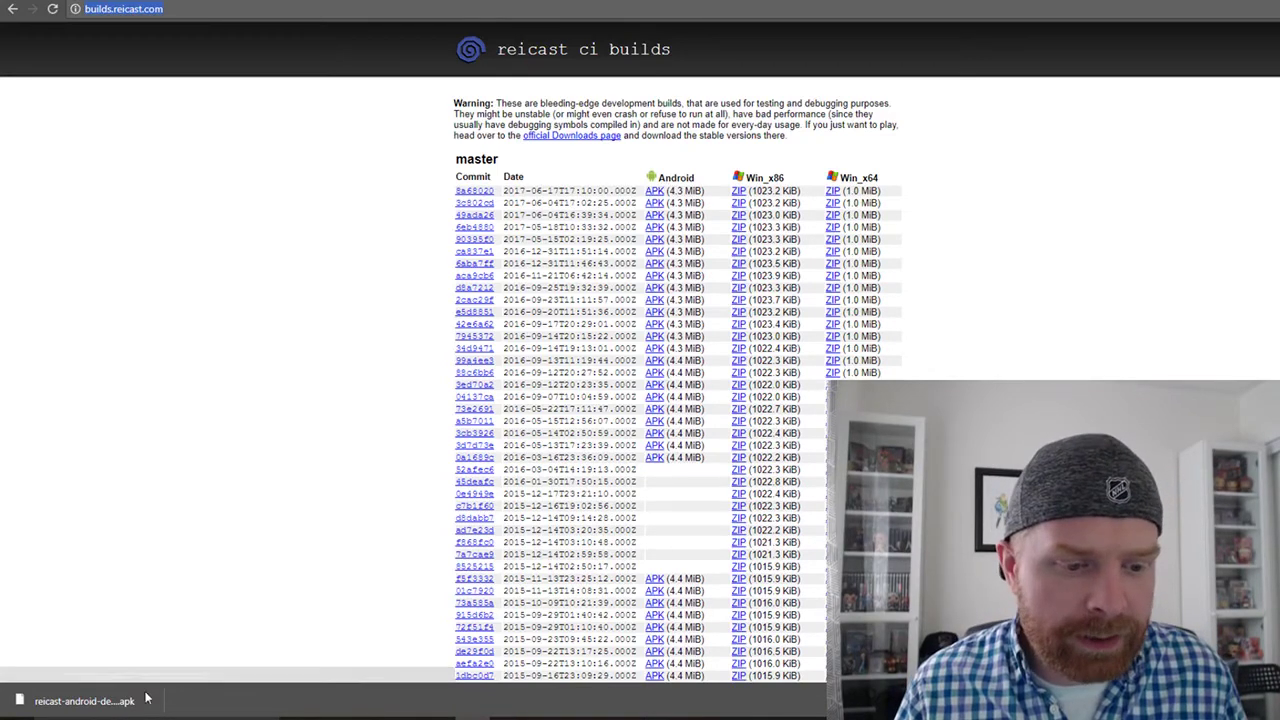
click(654, 192)
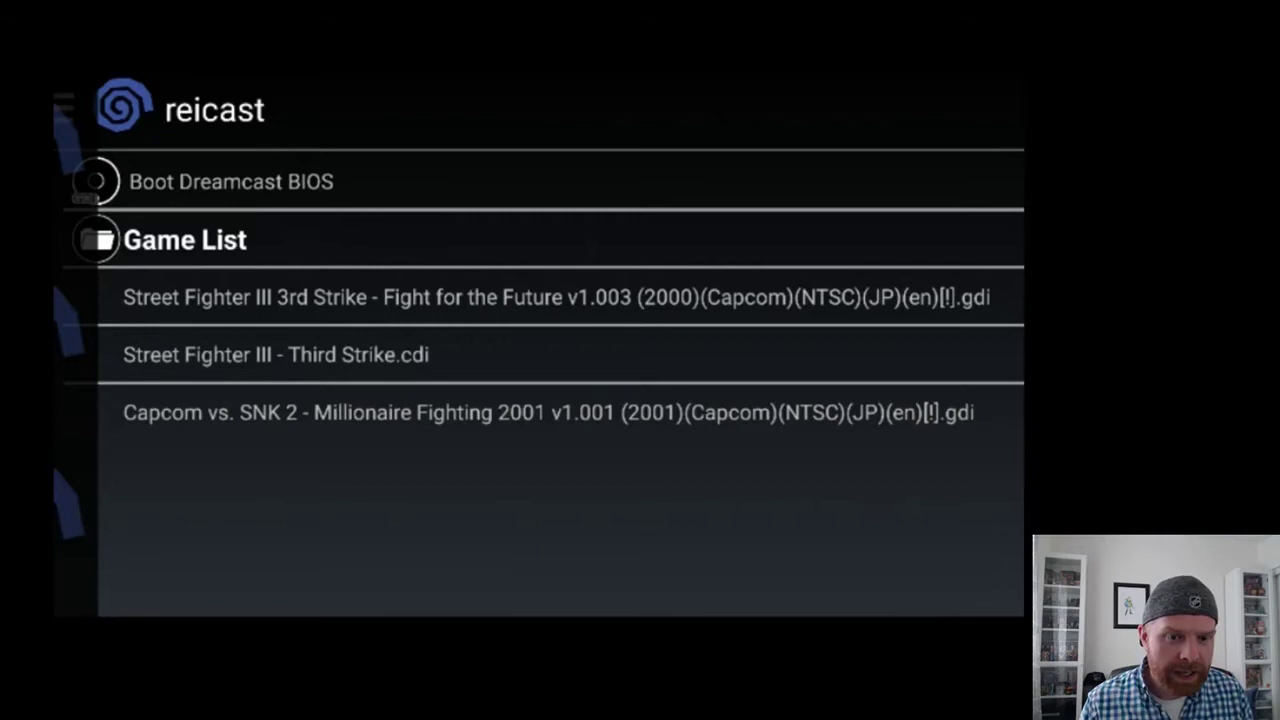
Step: In the Reicast Android app, open the settings and review the paths, BIOS, region, mipmap, widescreen and frameskip options
key(Left)
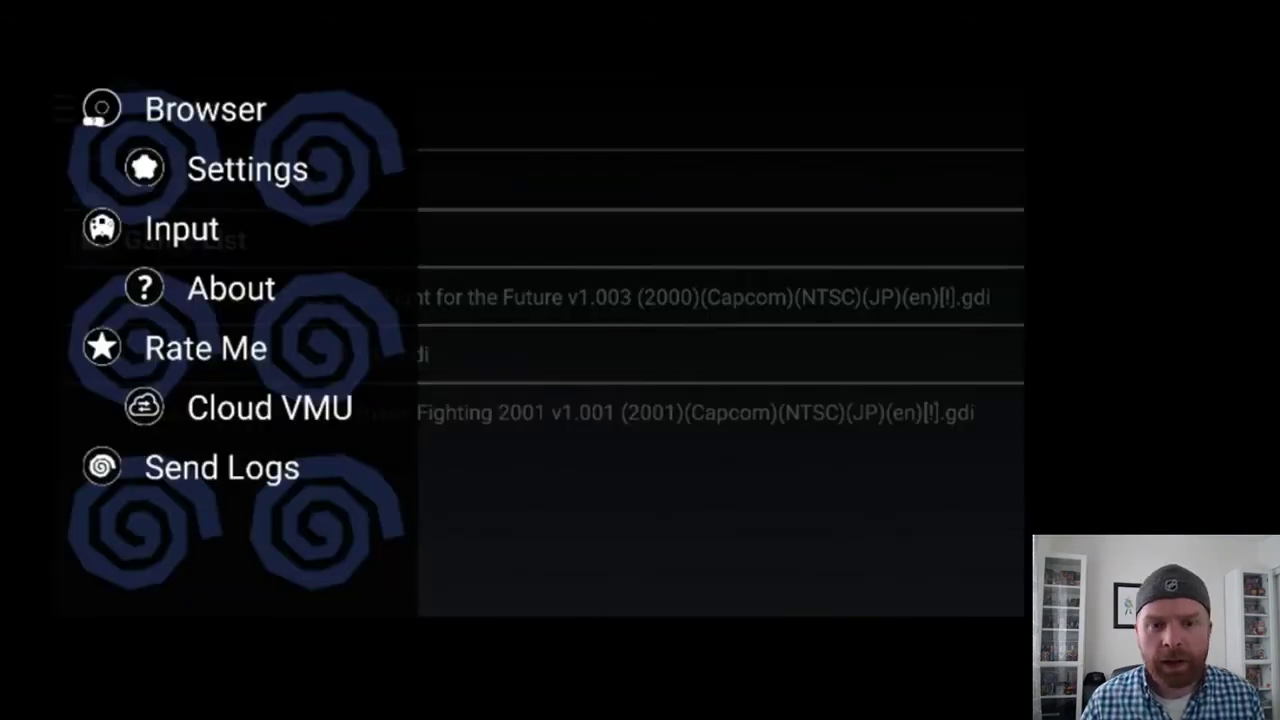
key(Down)
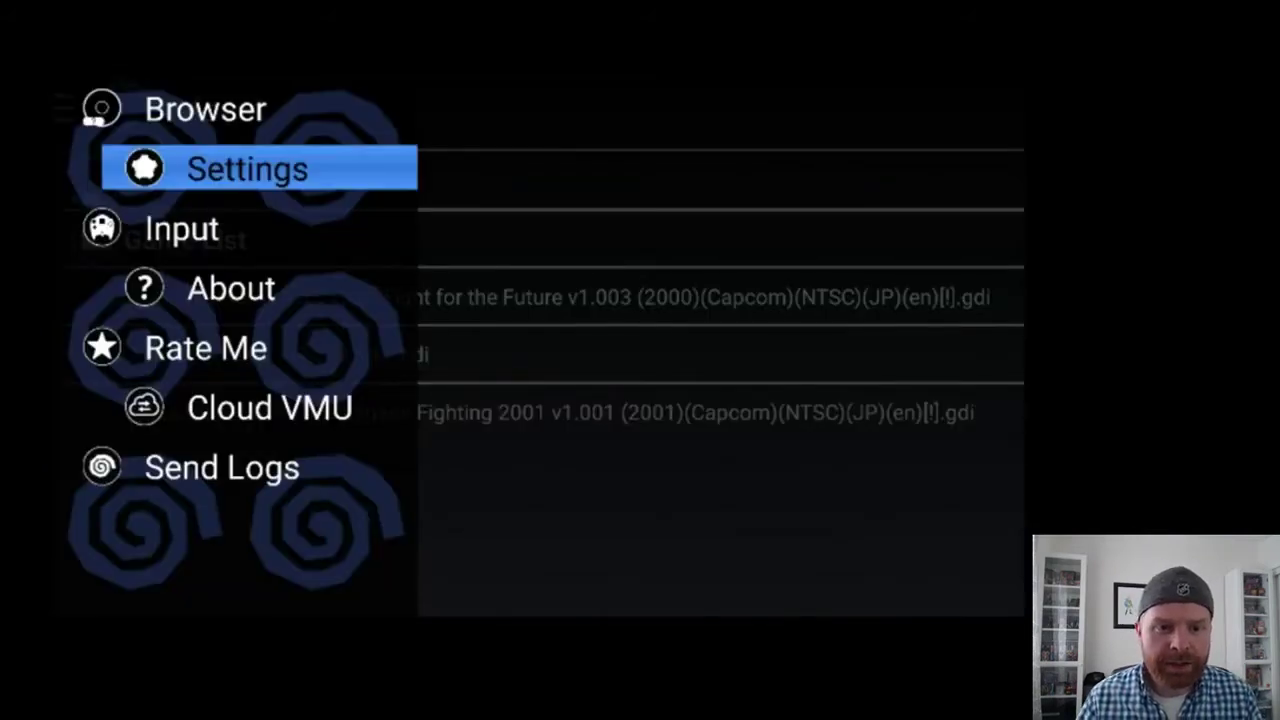
key(Return)
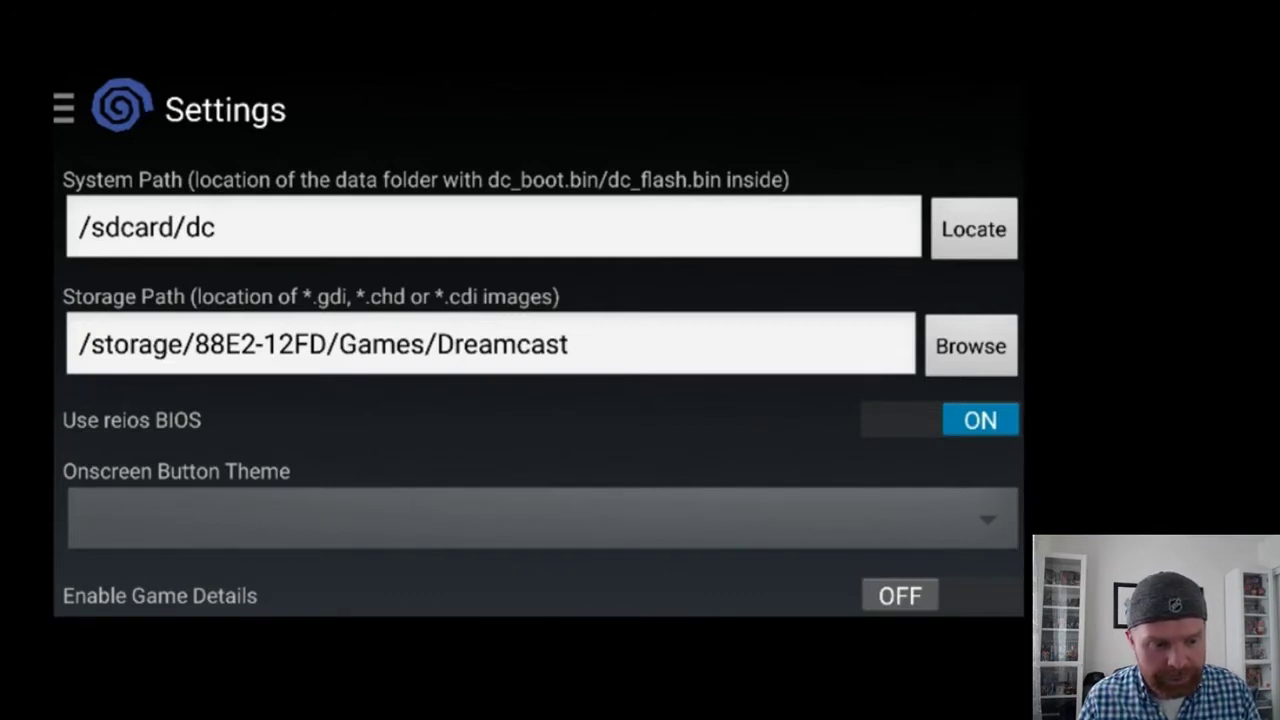
scroll(540, 400, down, 1)
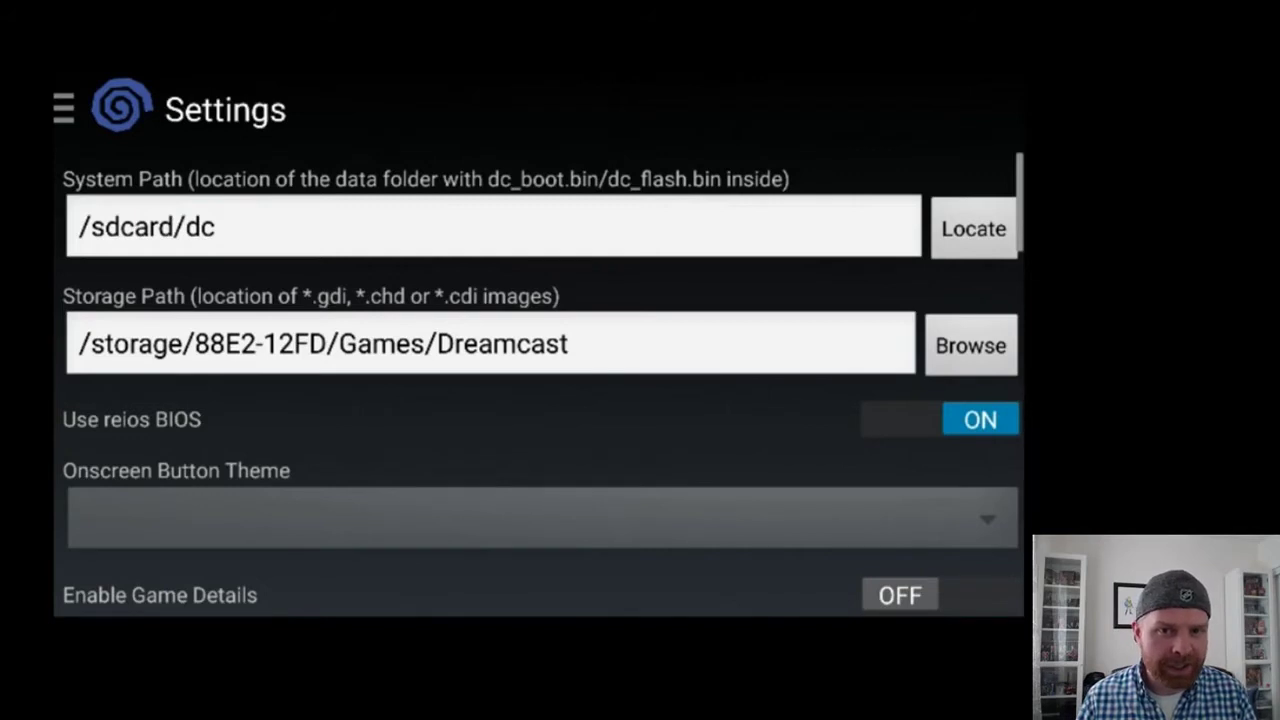
scroll(543, 378, down, 3)
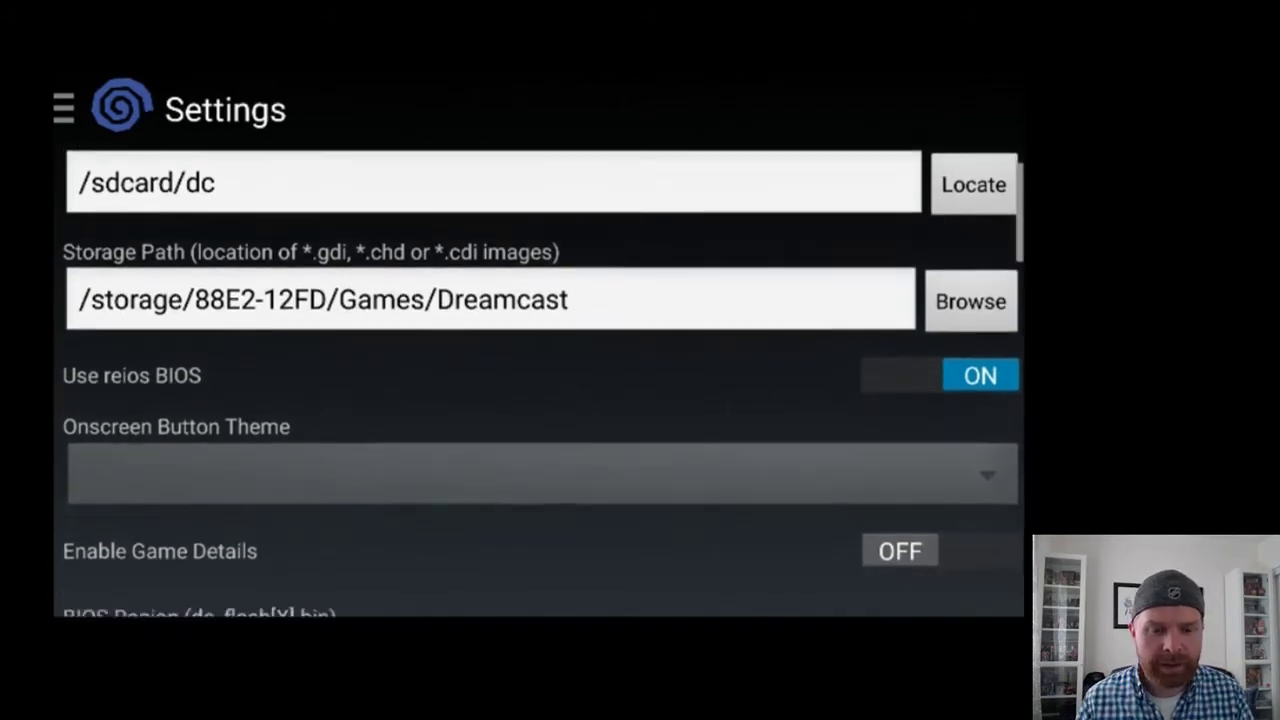
scroll(543, 378, down, 3)
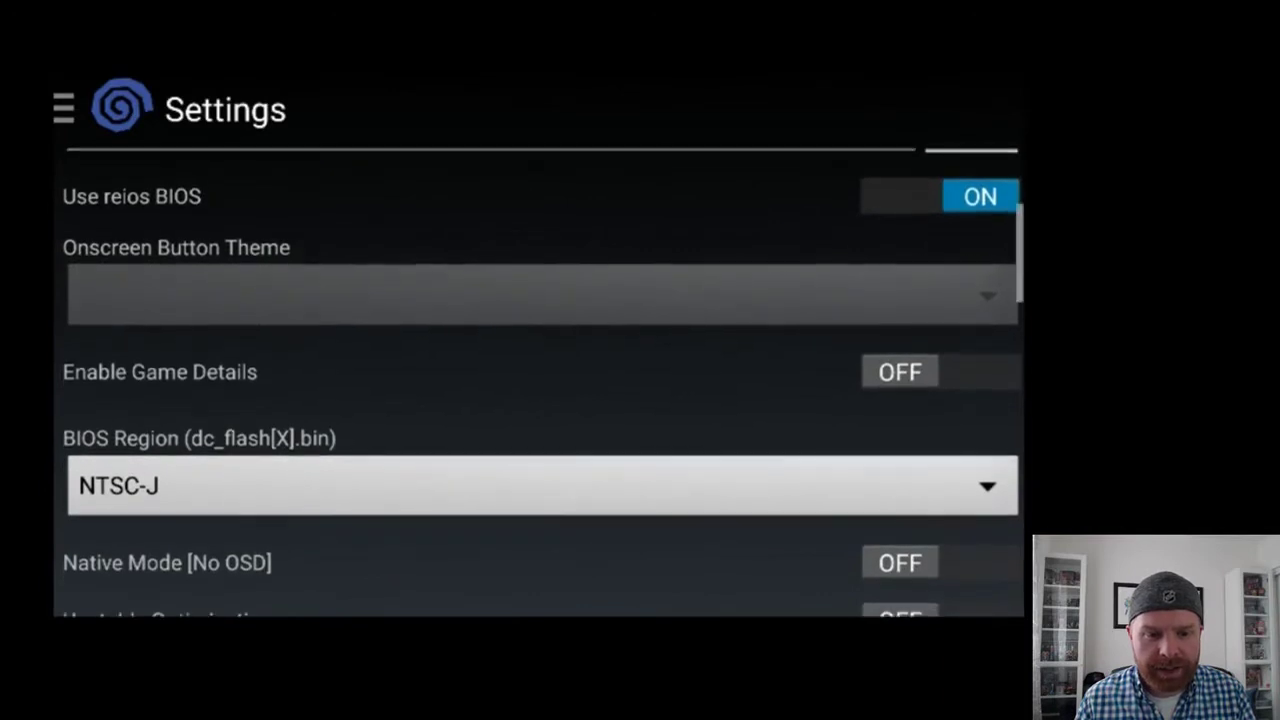
scroll(543, 382, down, 3)
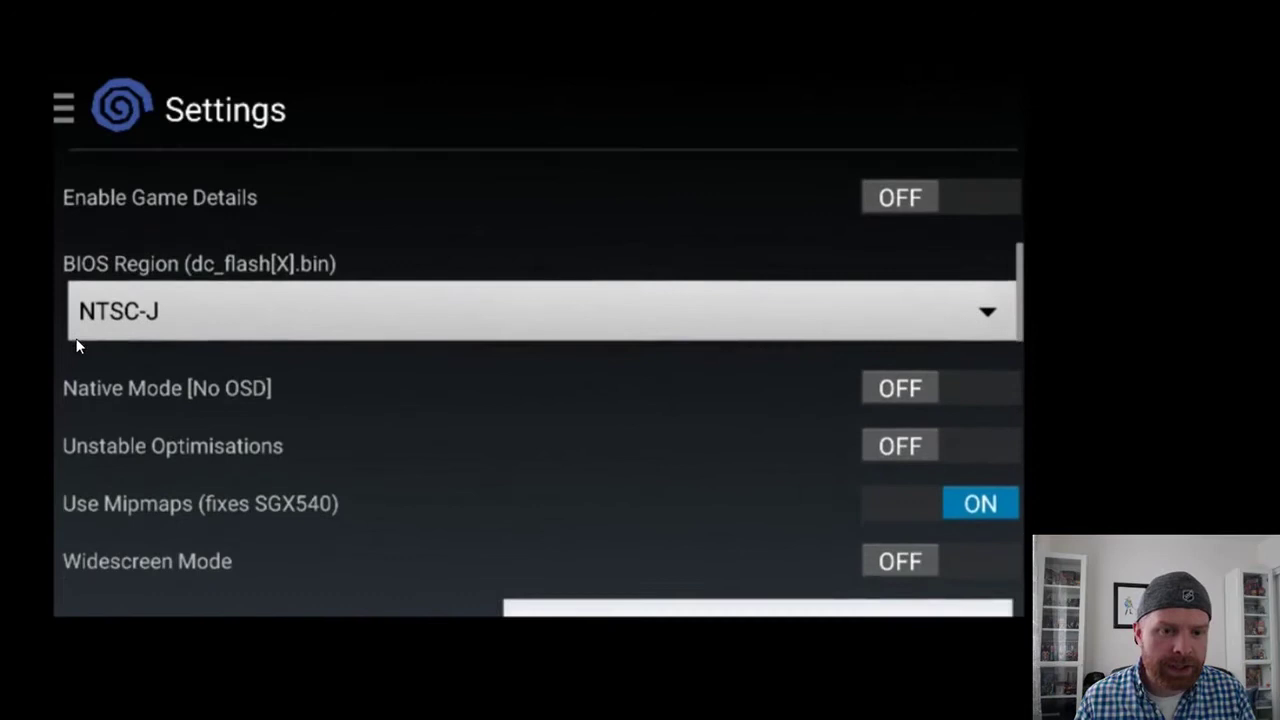
scroll(111, 312, down, 2)
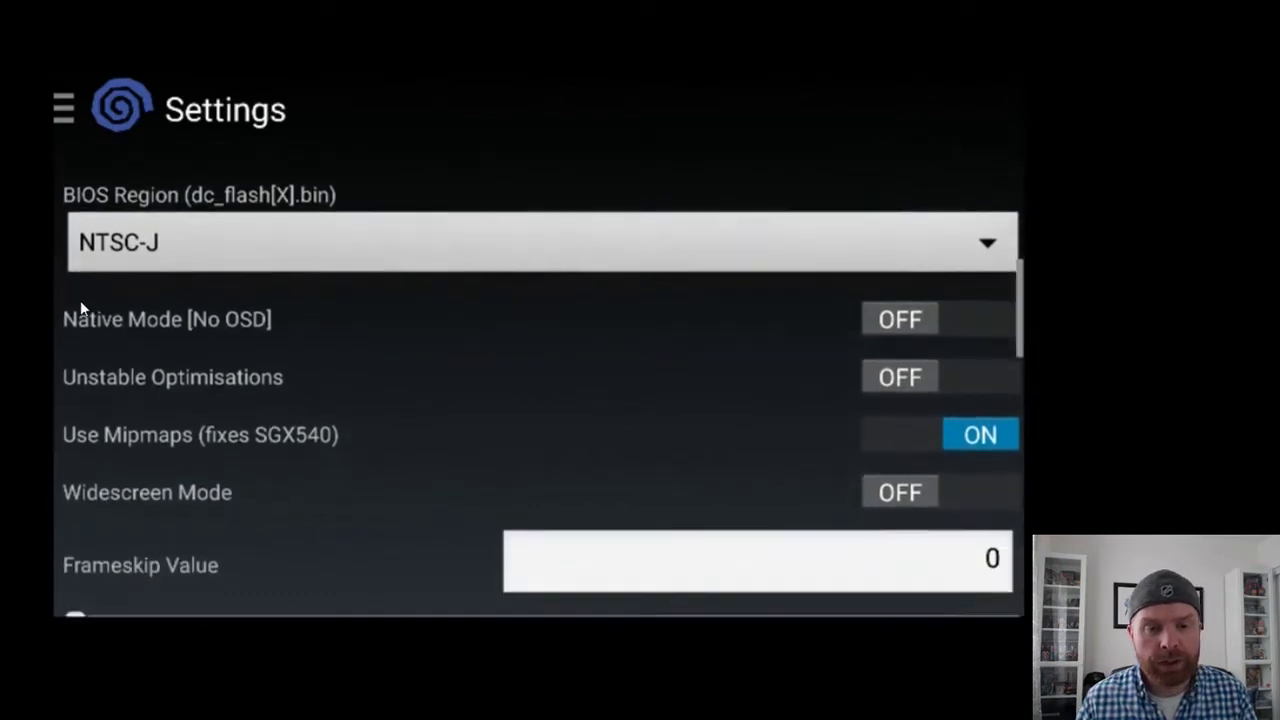
scroll(543, 382, down, 3)
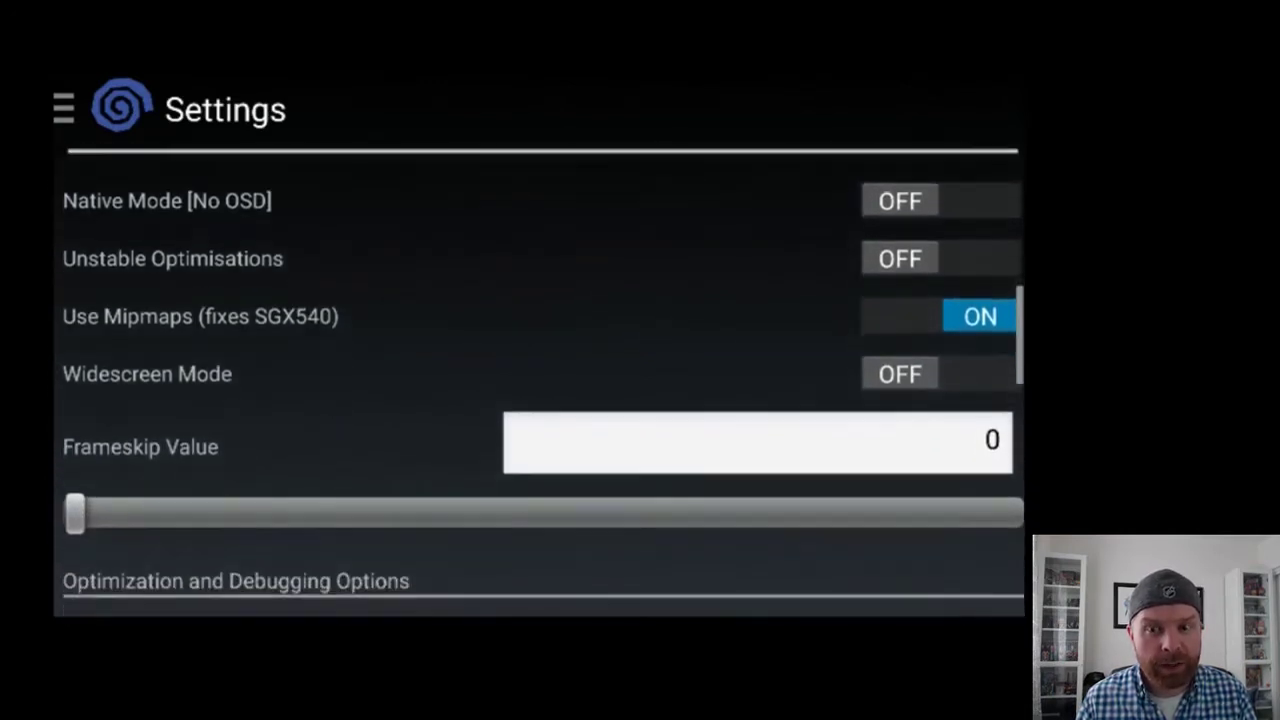
scroll(543, 383, down, 2)
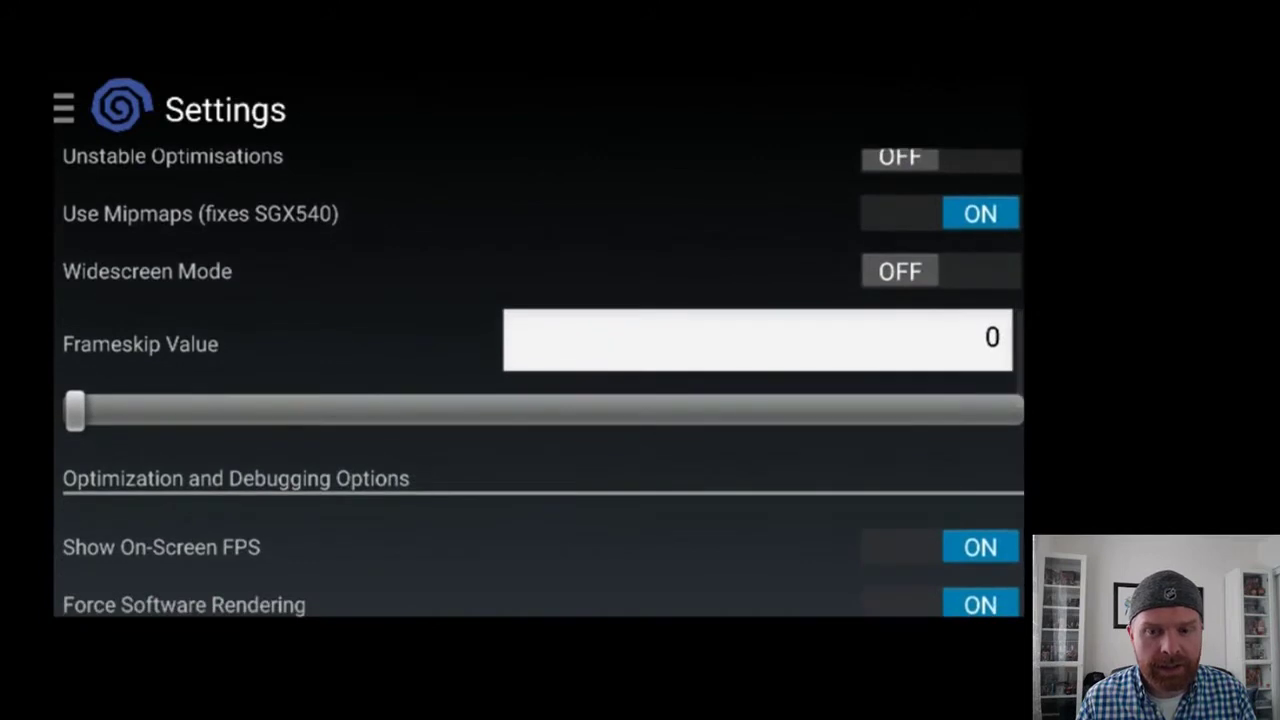
Step: Review the optimization, debugging and experimental options in the settings, through to the default disk
scroll(543, 381, down, 3)
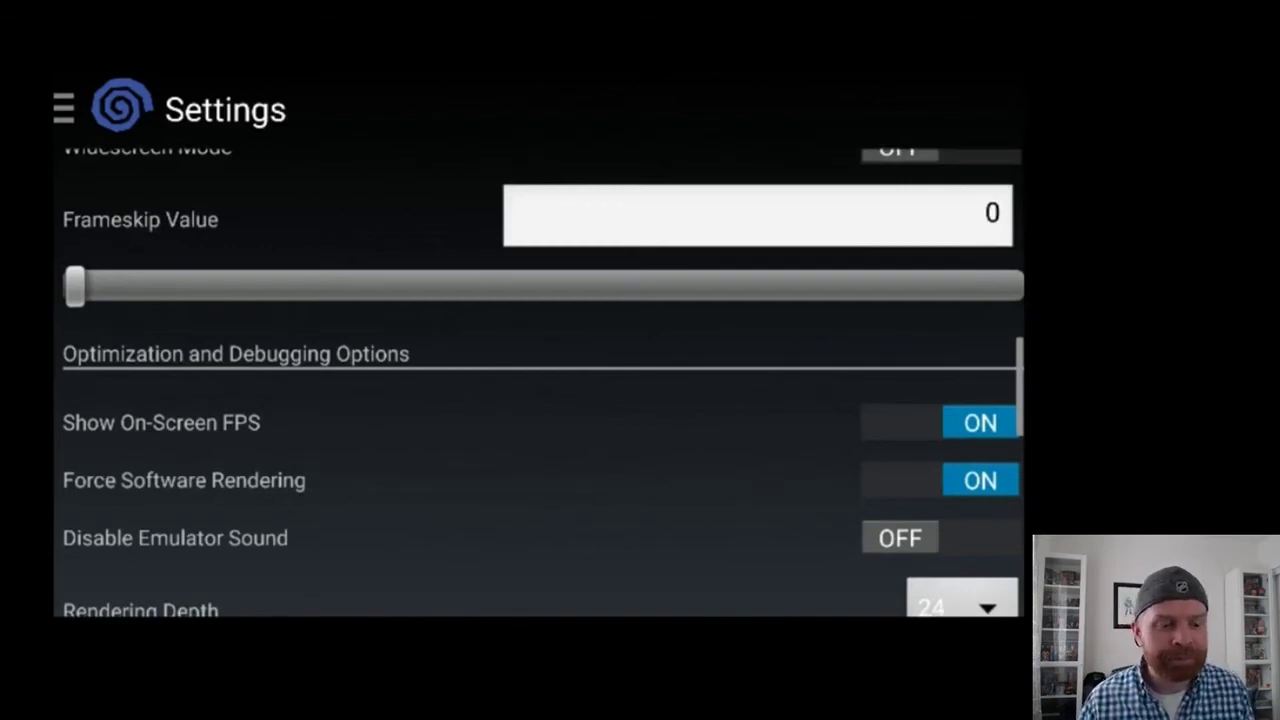
scroll(540, 380, down, 1)
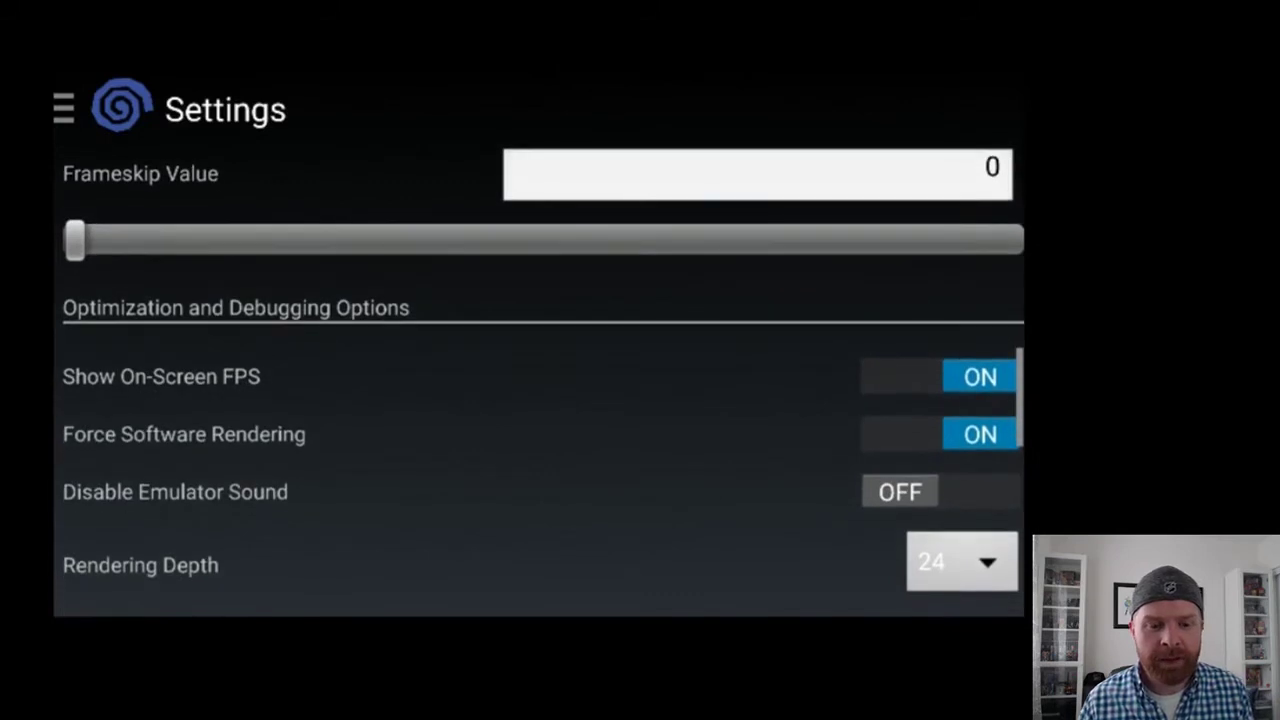
scroll(540, 380, down, 3)
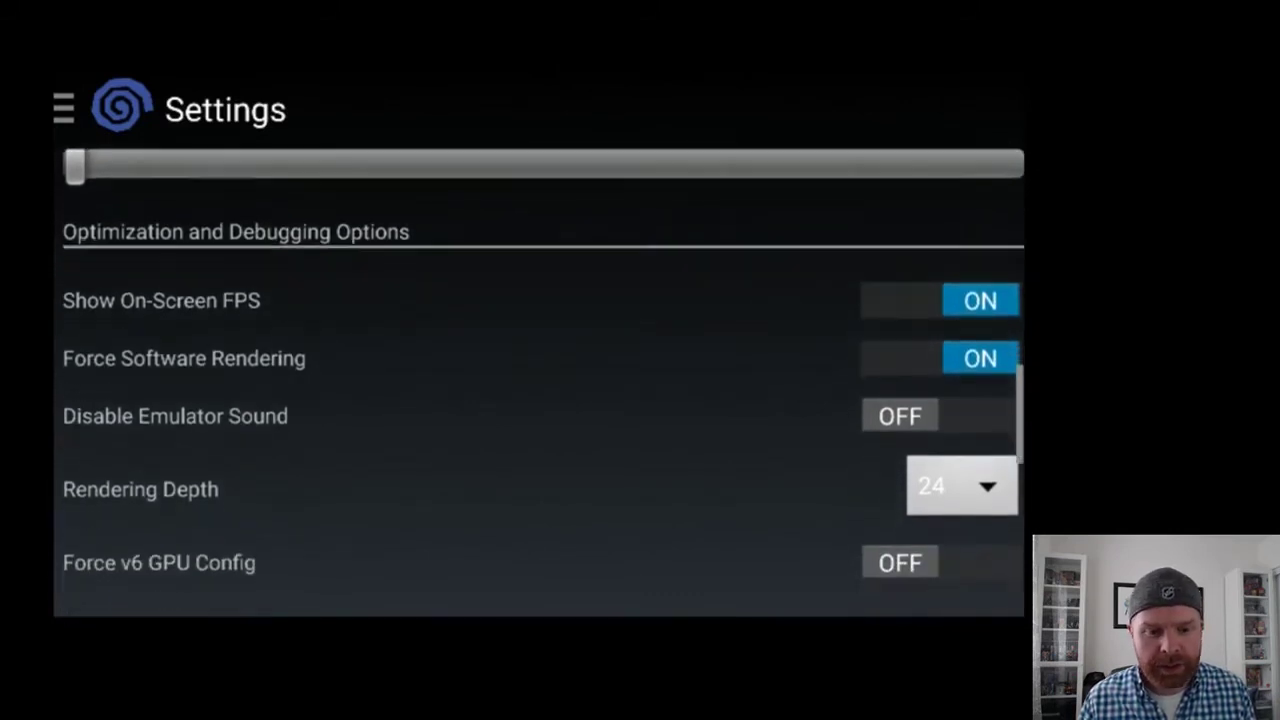
scroll(540, 380, down, 1)
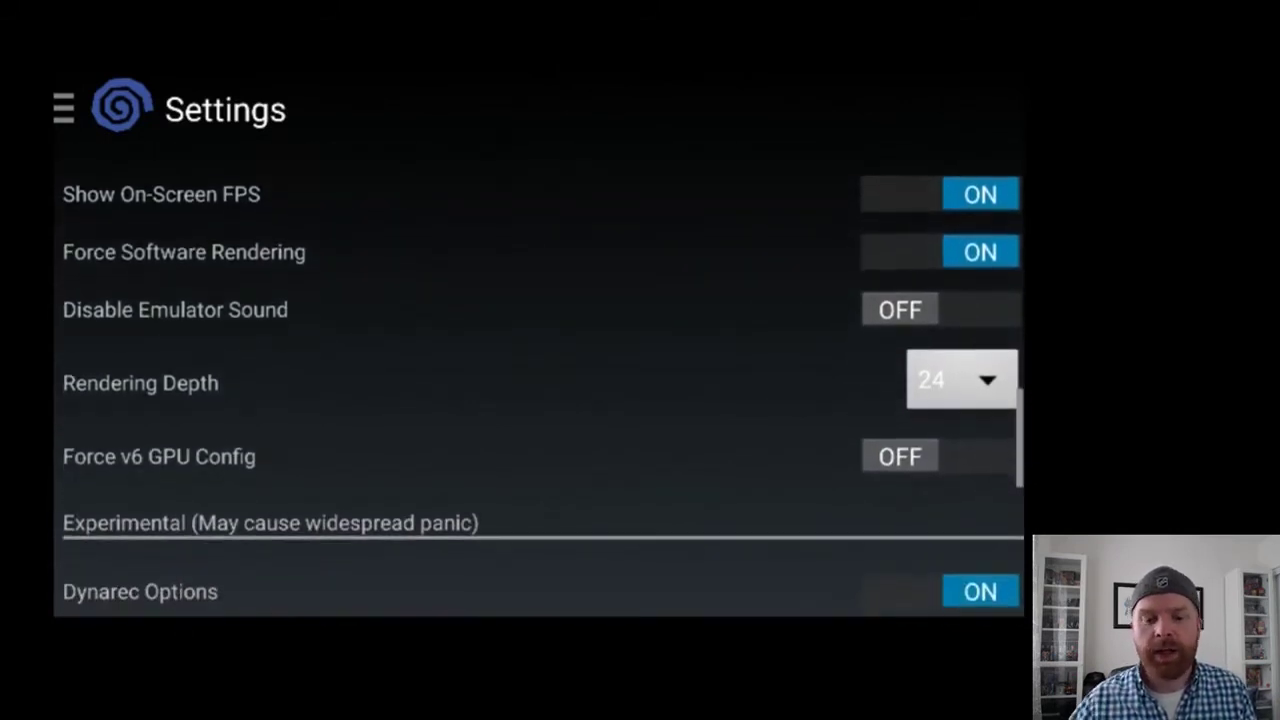
scroll(540, 380, down, 2)
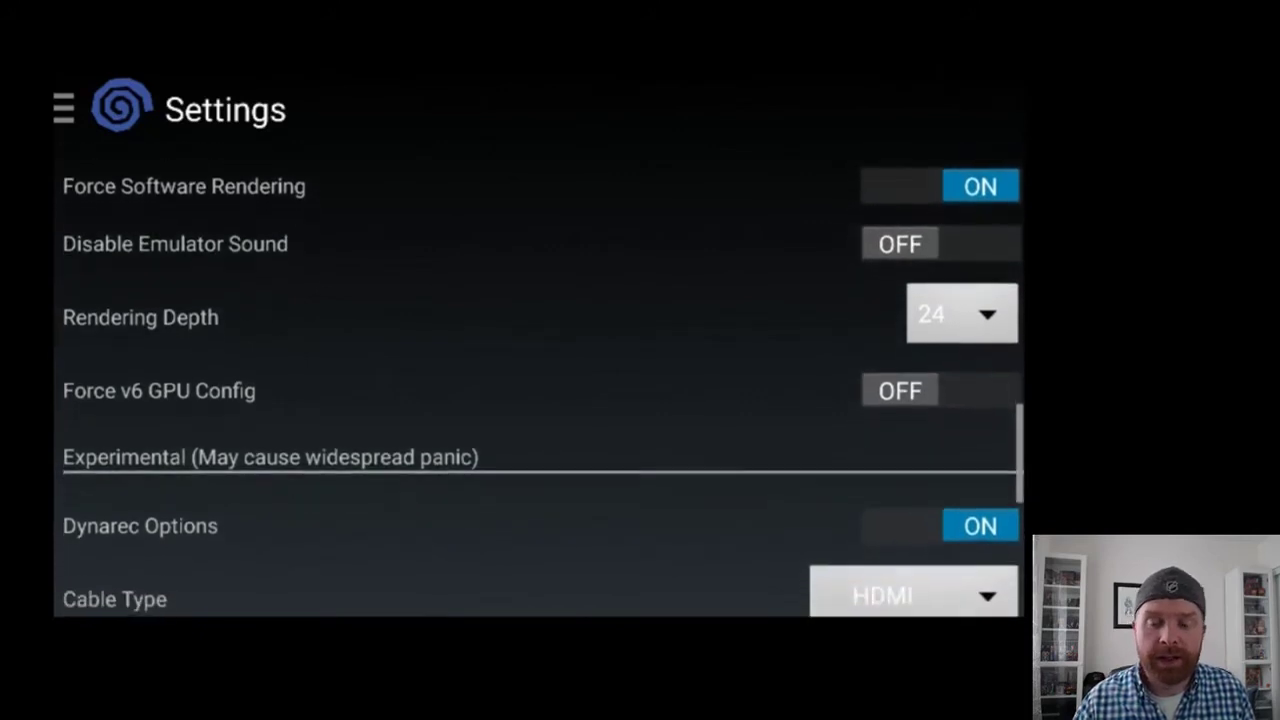
scroll(540, 380, down, 2)
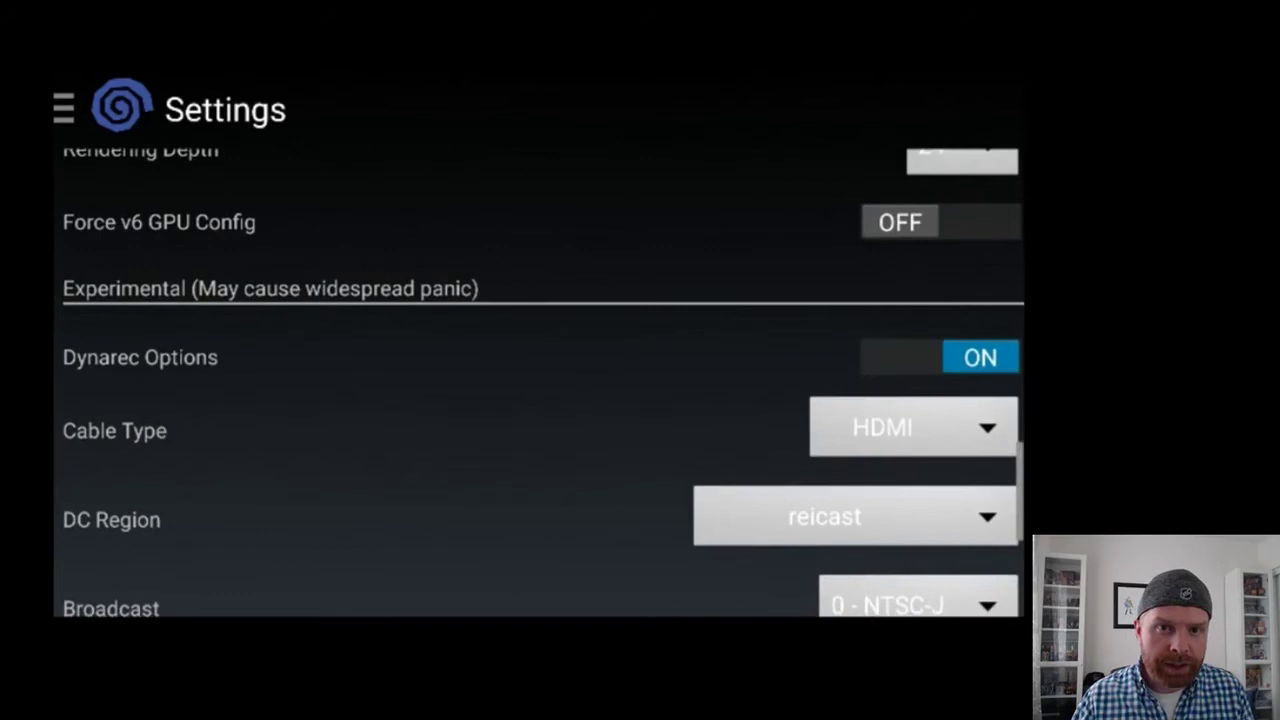
scroll(540, 380, down, 1)
scroll(540, 380, down, 2)
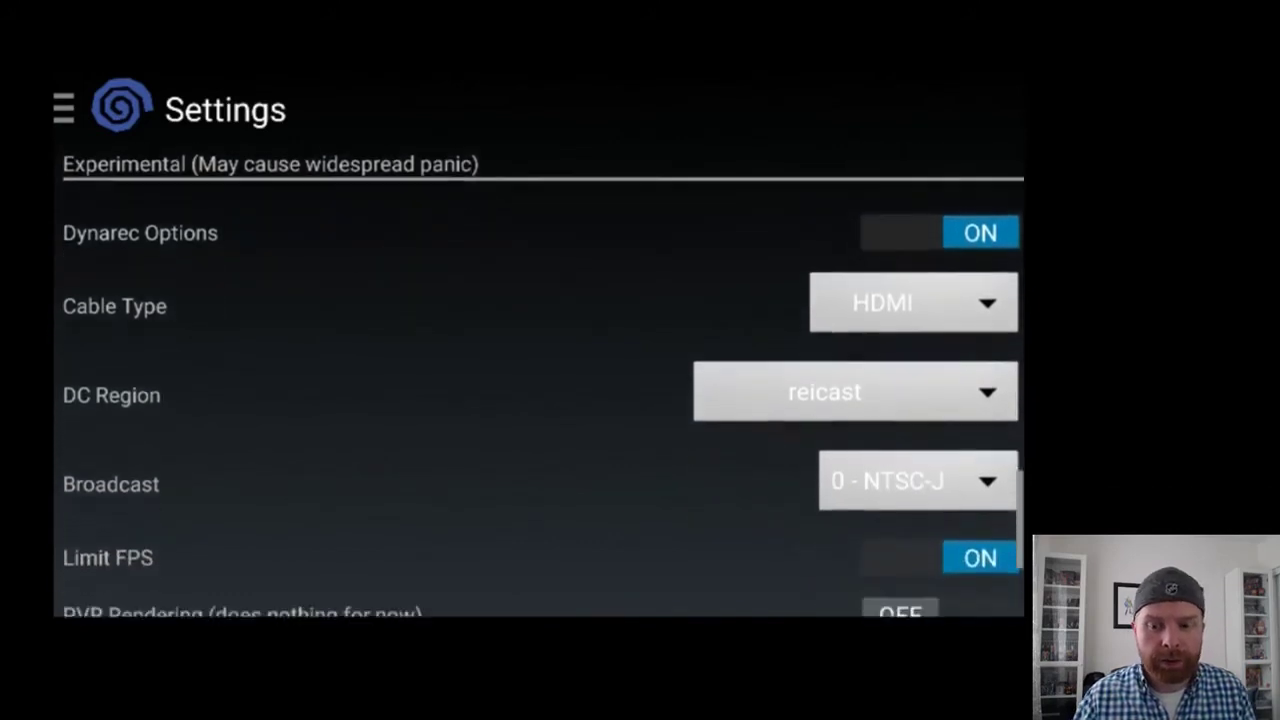
scroll(540, 380, down, 1)
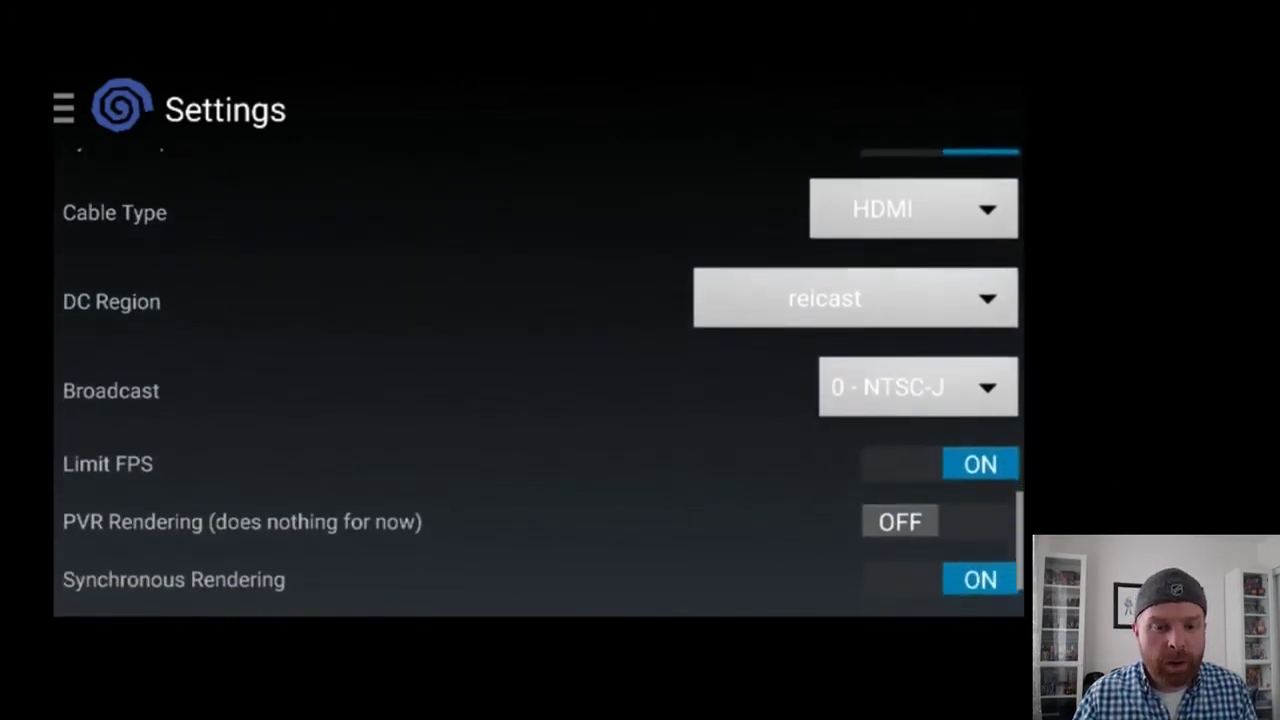
scroll(540, 380, down, 2)
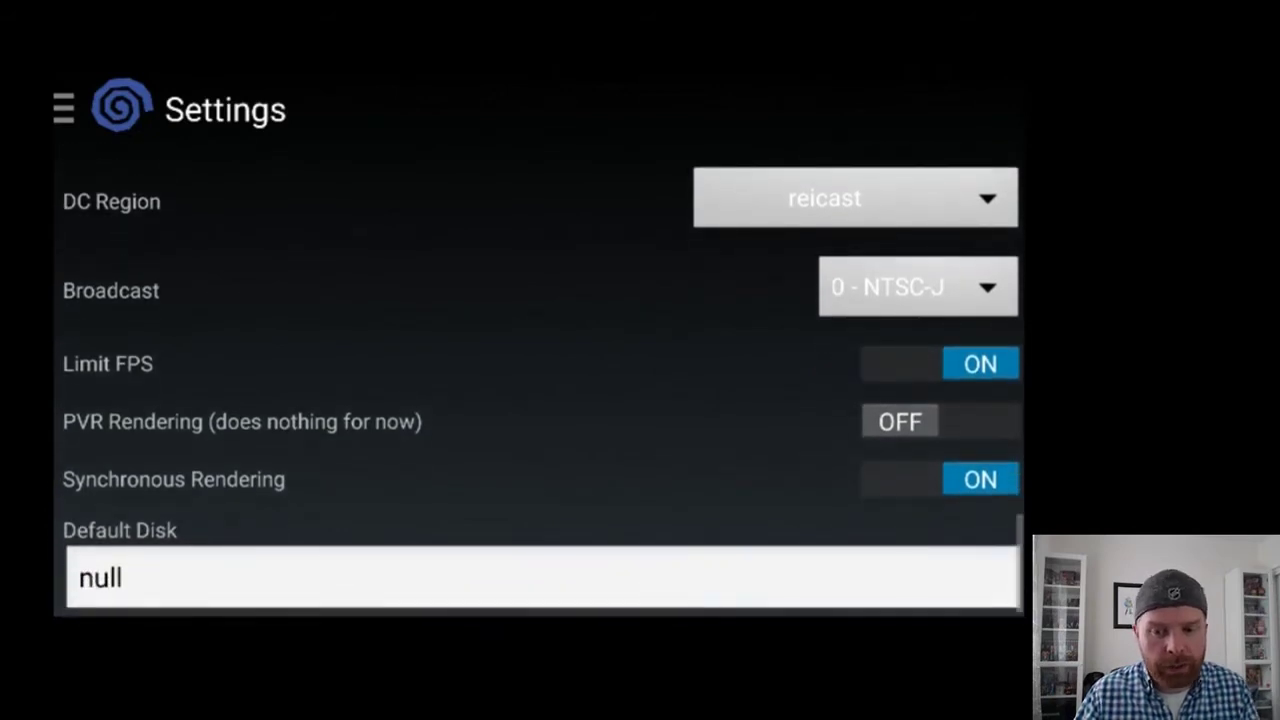
Step: Return to the game browser and boot the Dreamcast BIOS
key(Left)
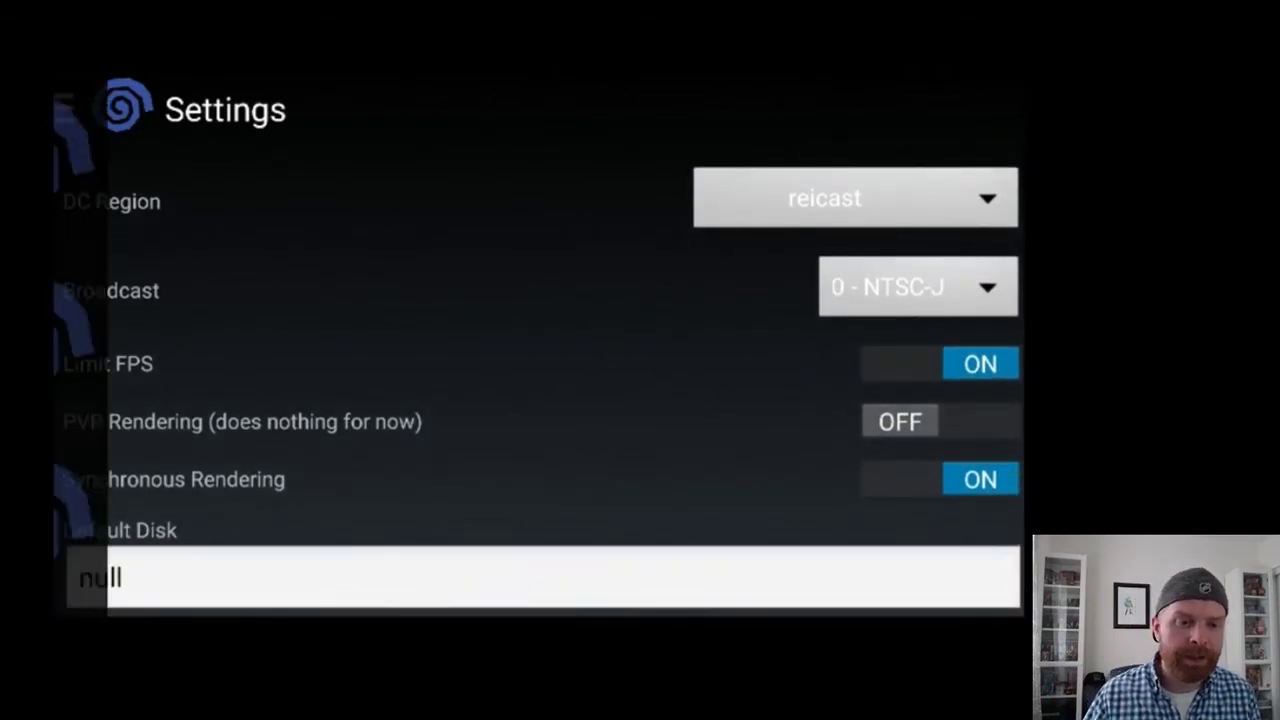
key(Return)
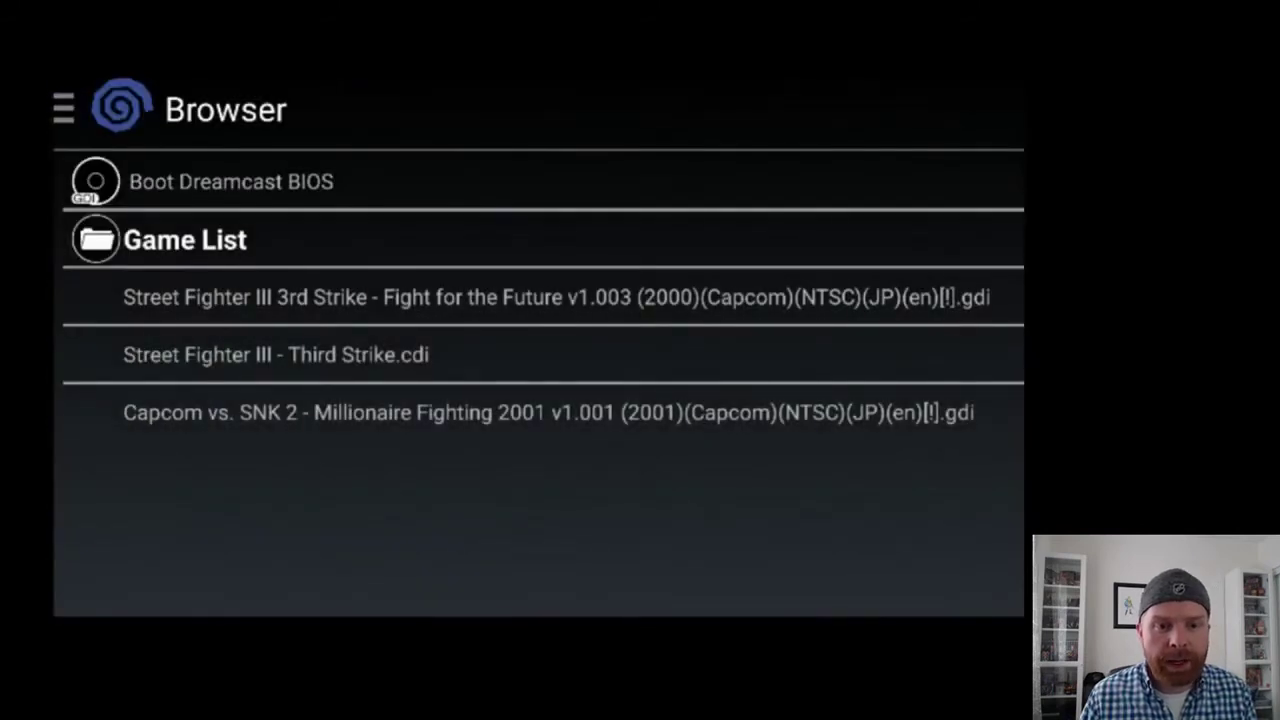
key(Down)
key(Down)
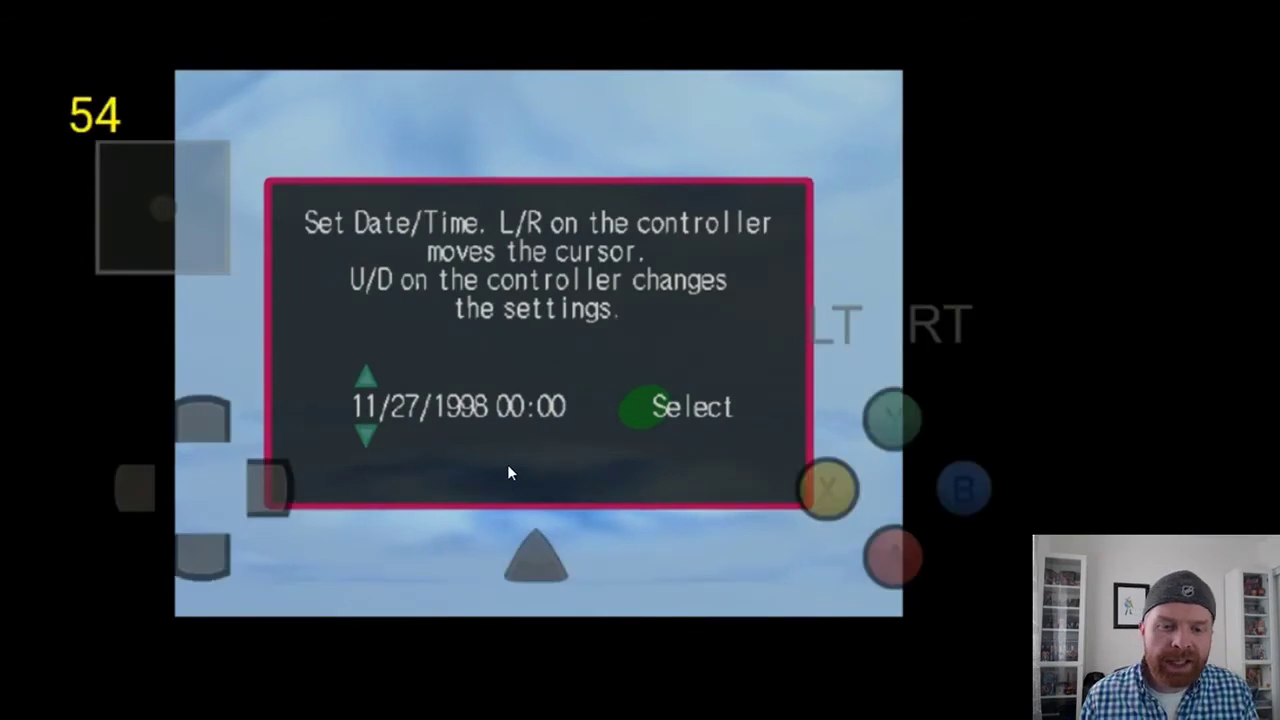
Step: Accept 11/27/1998 00:00 as the console's date and time and open the File screen for the memory cards
key(Right)
key(Right)
key(Right)
key(Right)
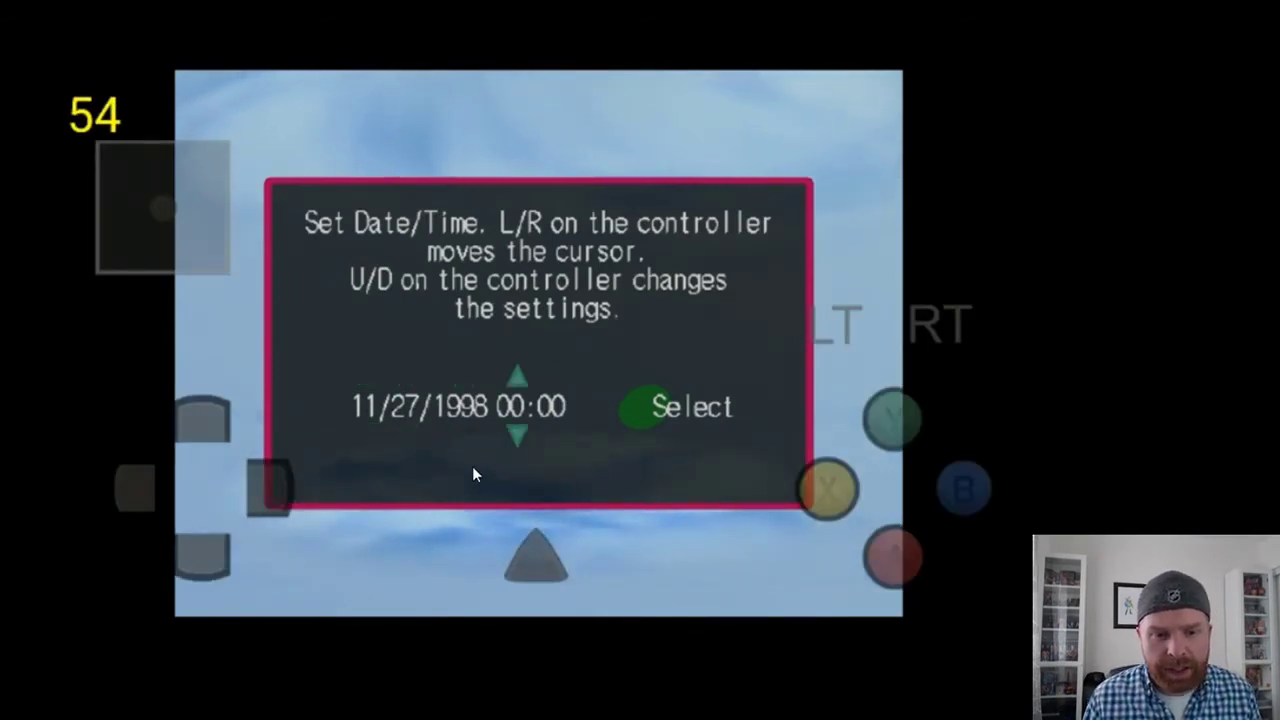
key(Right)
key(x)
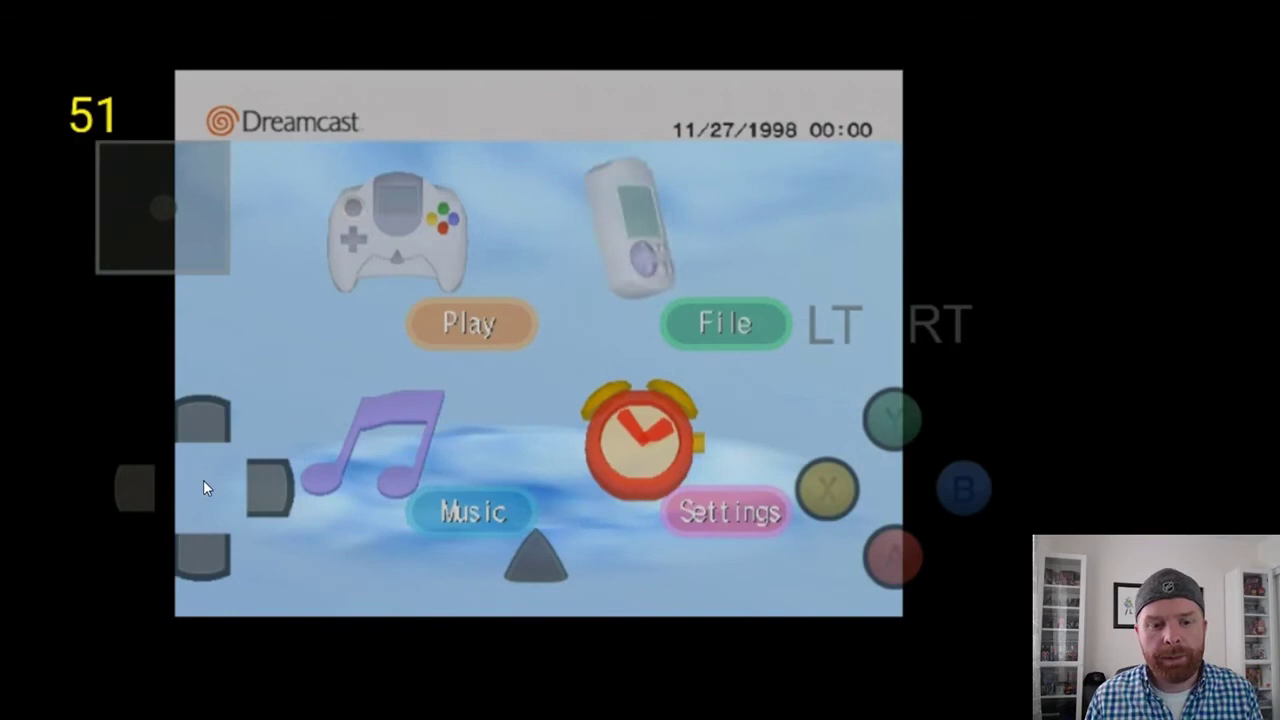
key(Return)
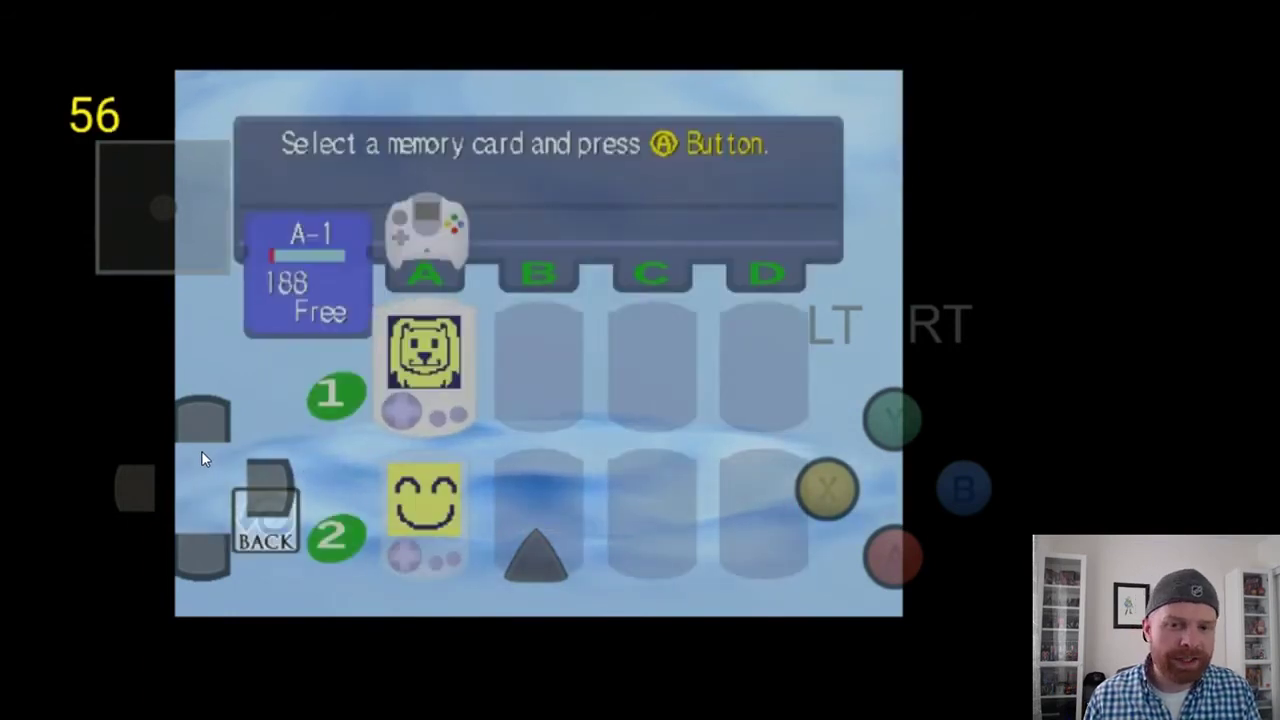
Step: Return to the game browser, launch Street Fighter III 3rd Strike and accept 11/27/1998 00:00 as the console's date and time
key(Down)
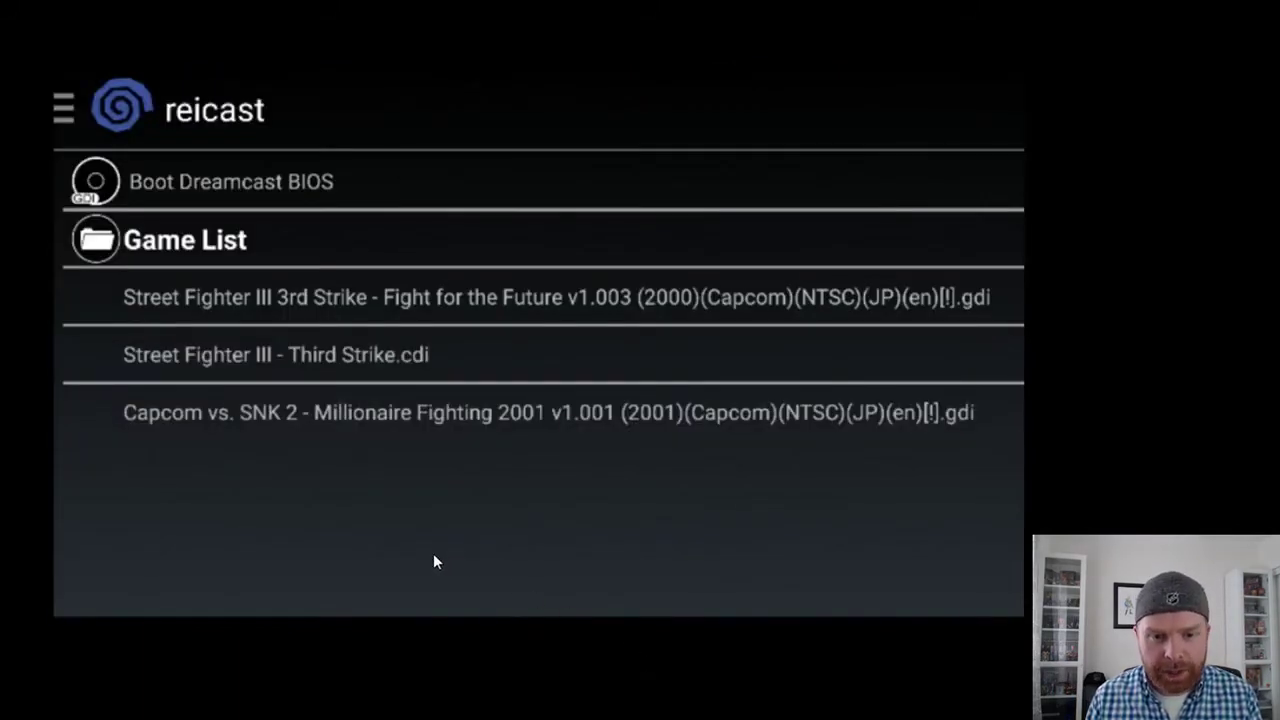
key(Down)
key(Return)
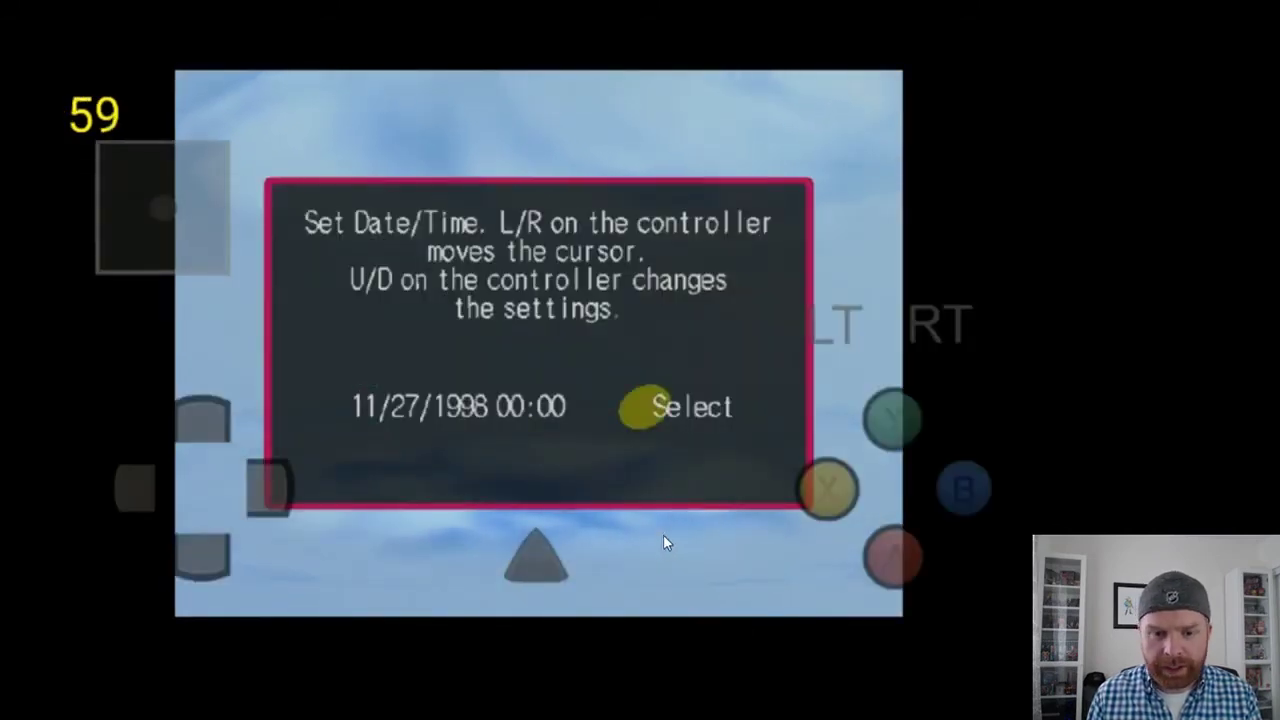
key(Return)
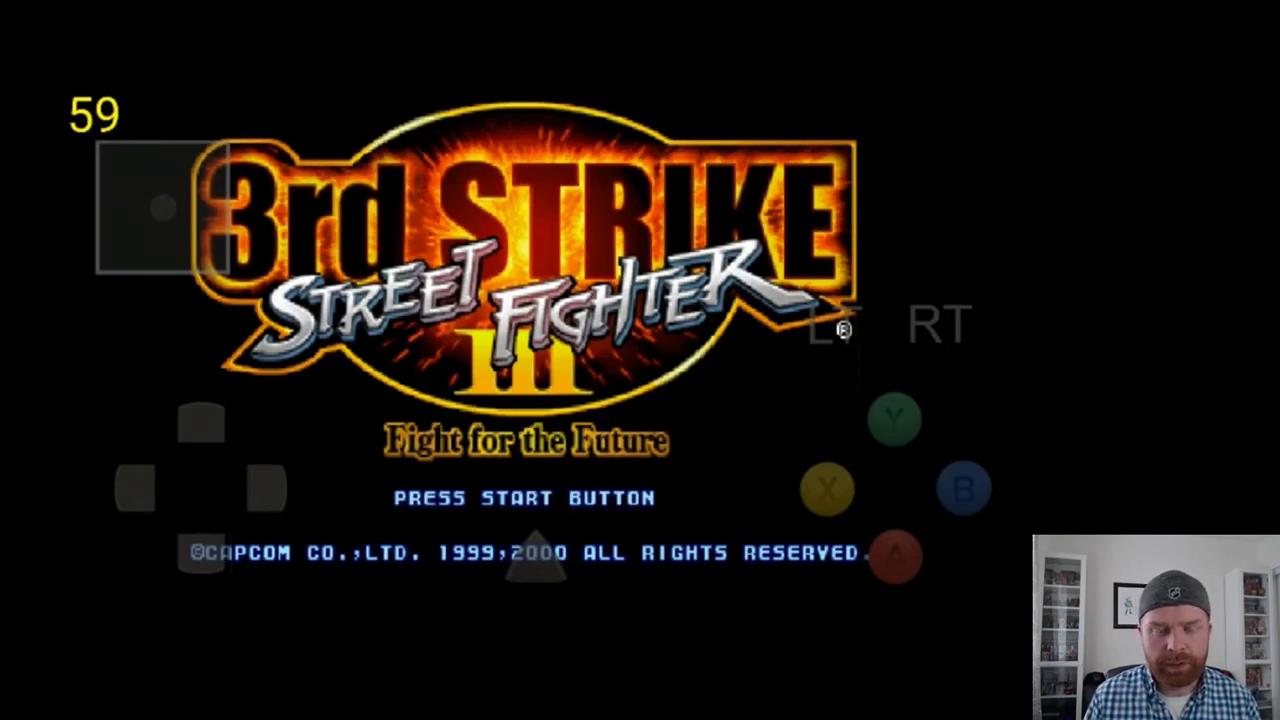
Step: Start Street Fighter III 3rd Strike in Arcade mode with Ken as the fighter and Super Art I
key(Return)
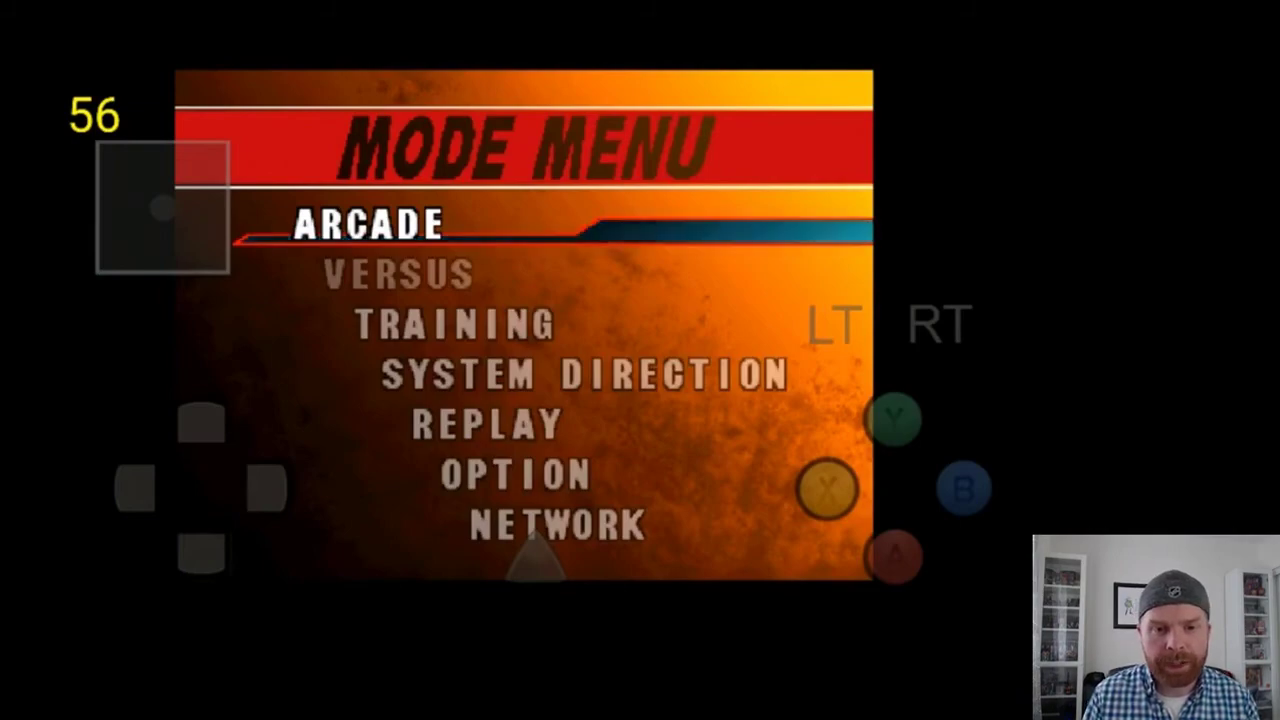
key(Return)
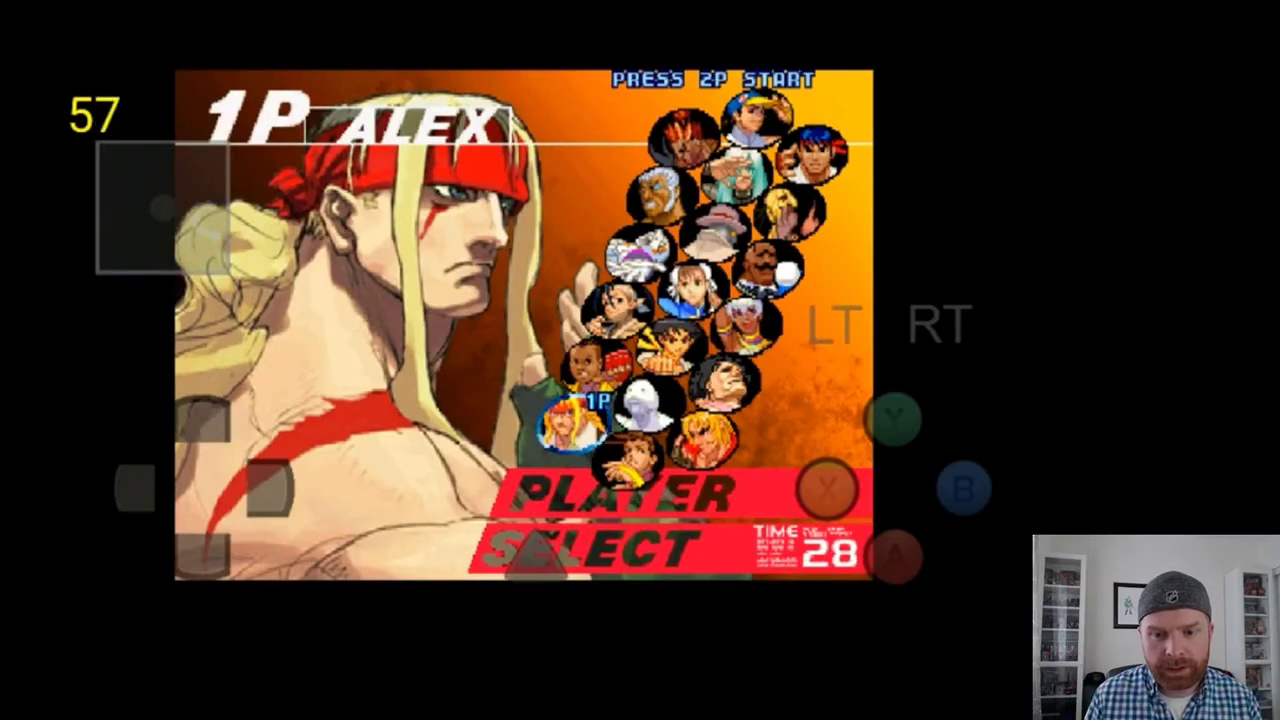
key(Right)
key(Right)
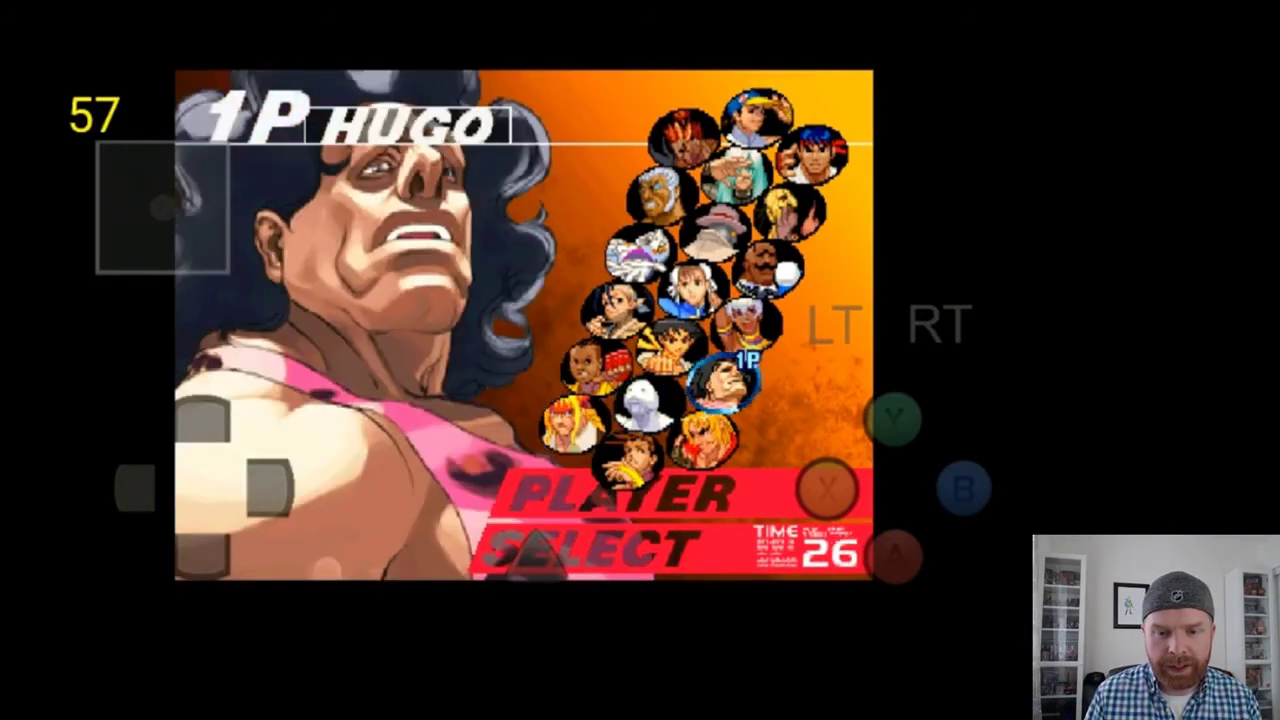
key(Down)
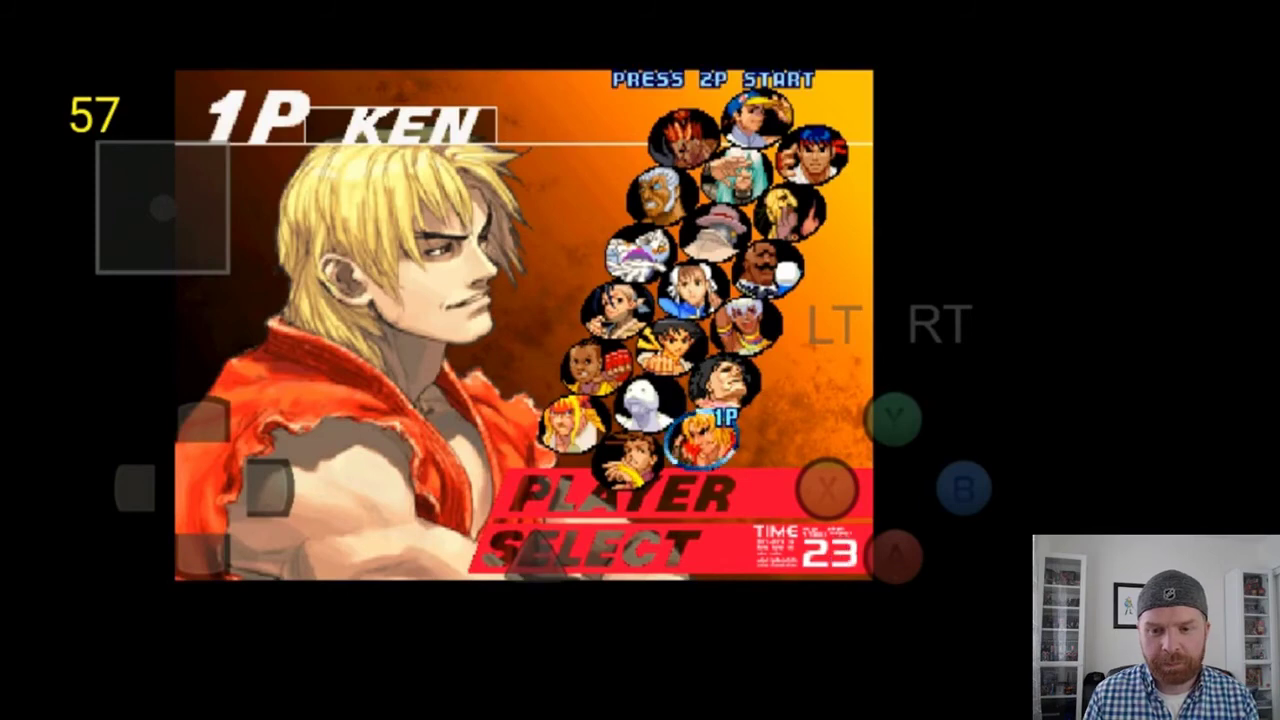
key(Return)
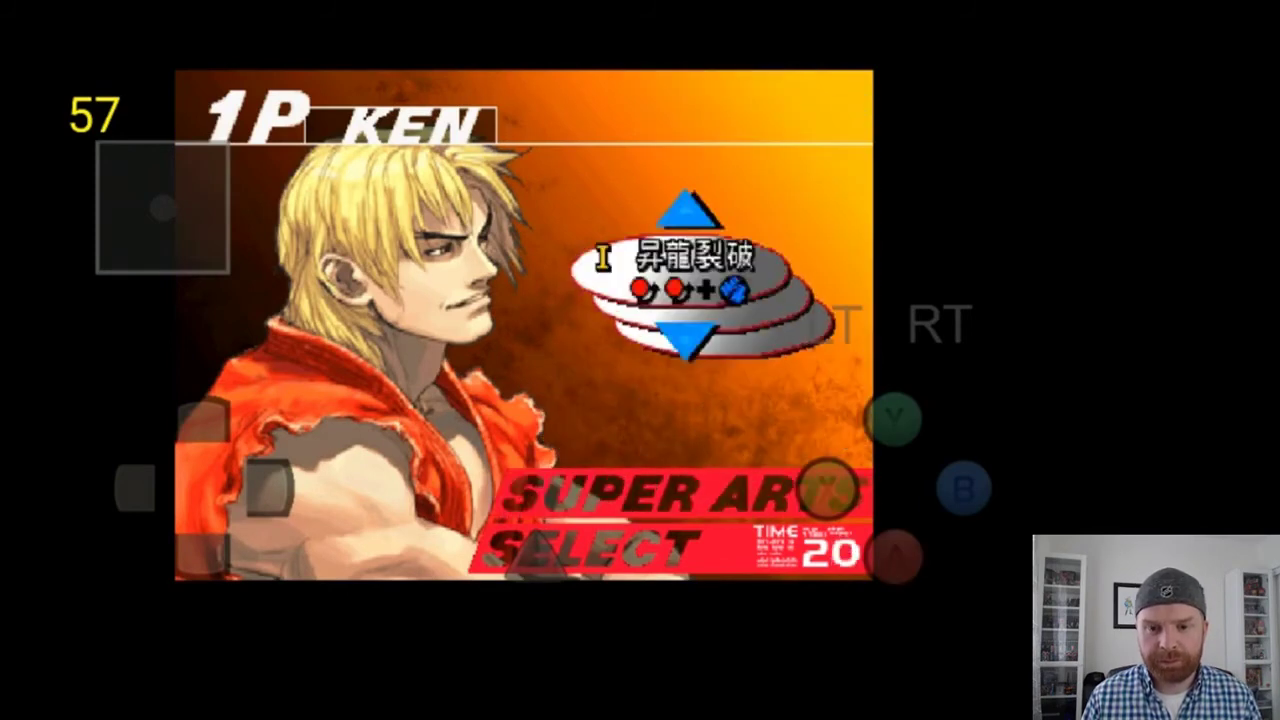
key(Return)
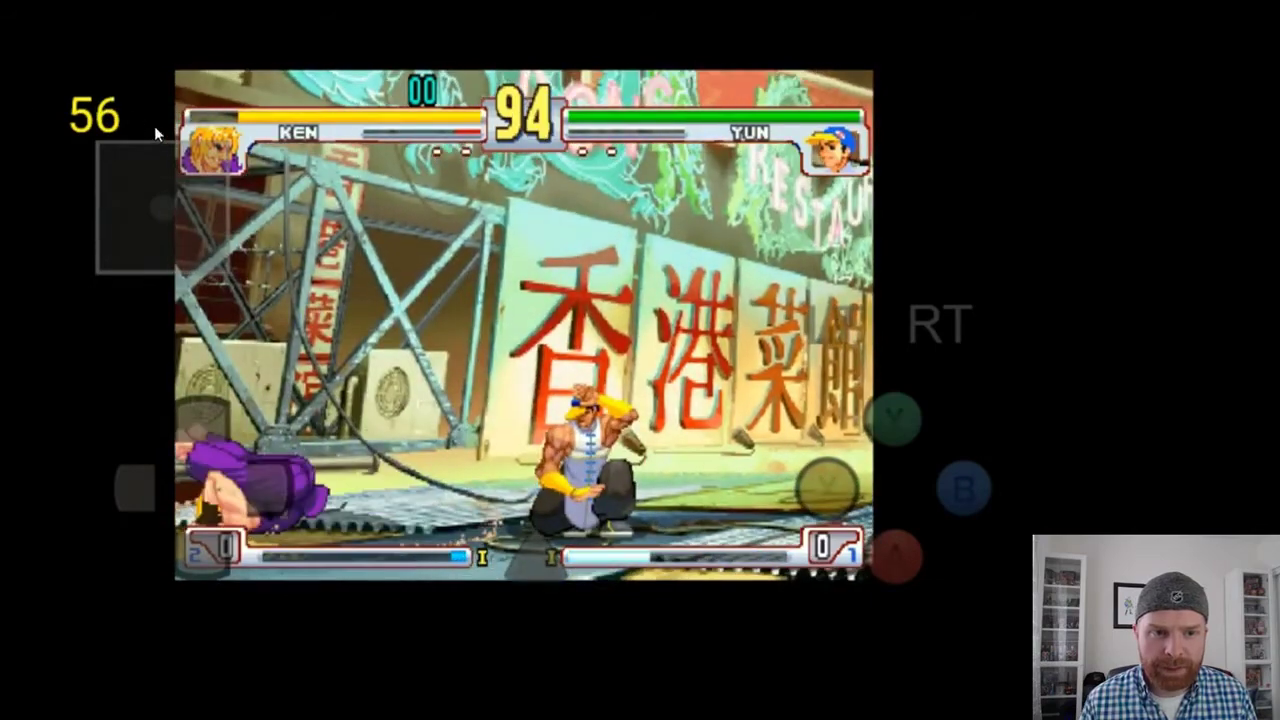
Step: Review the widescreen, frameskip, framerate and sound options in the emulator's in-game Config Menu and return to the game browser
key(Escape)
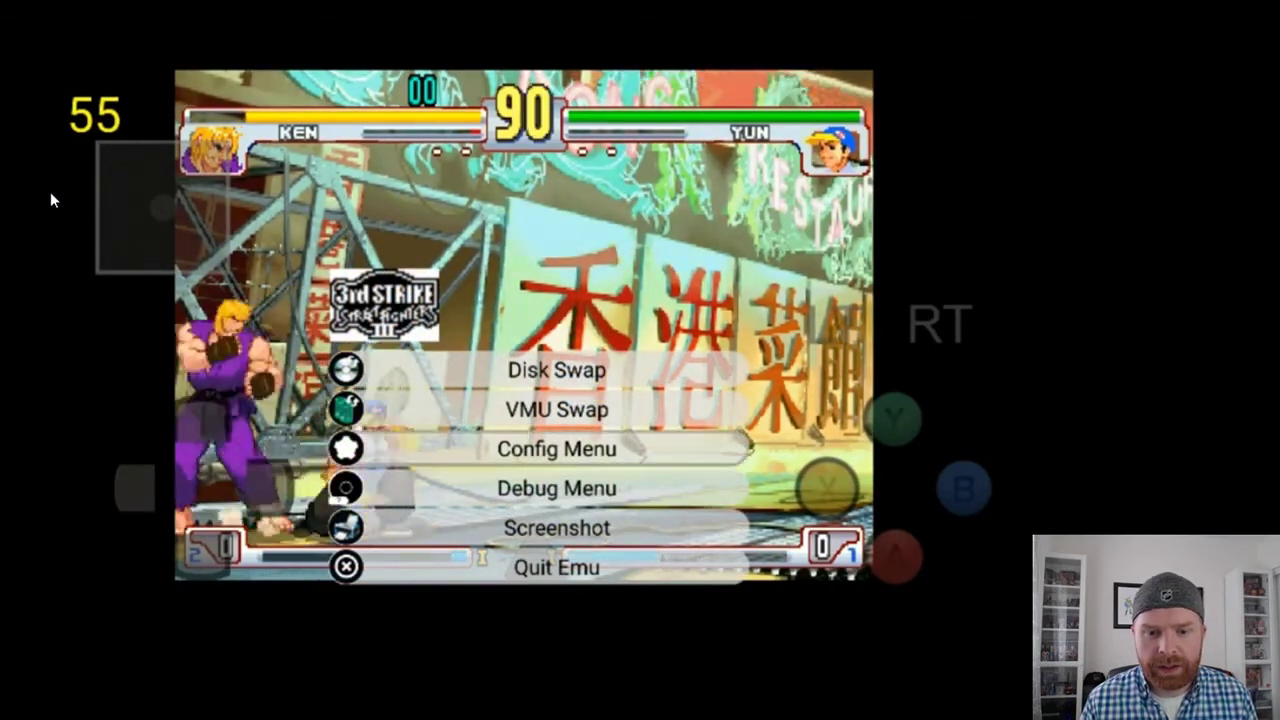
key(Return)
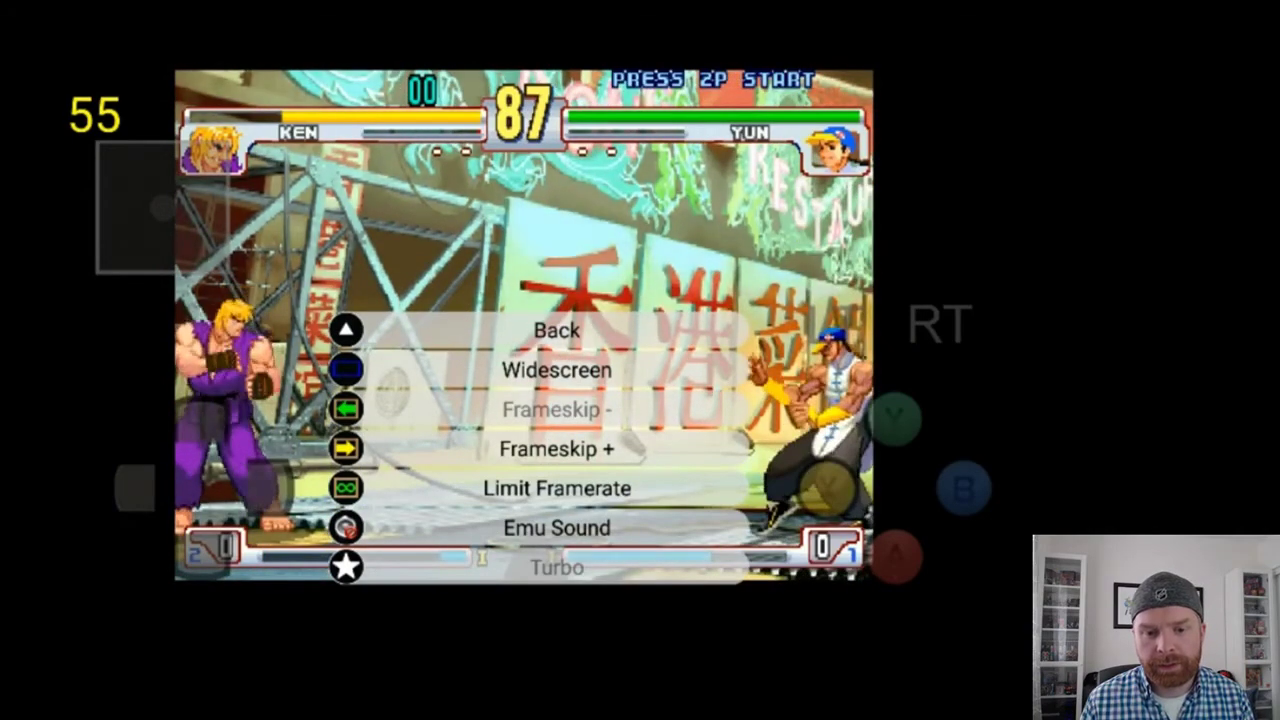
key(Right)
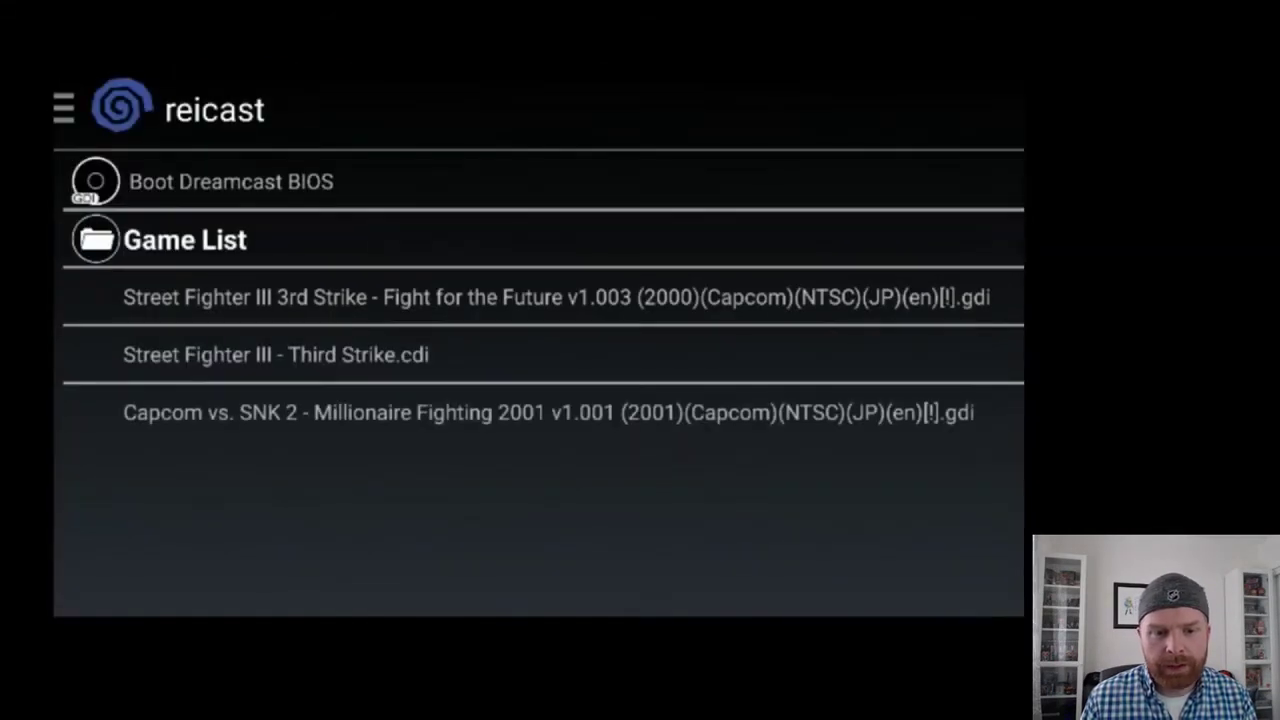
Step: Launch Capcom vs. SNK 2 - Millionaire Fighting 2001 from the game list and accept the console's date and time
key(Down)
key(Return)
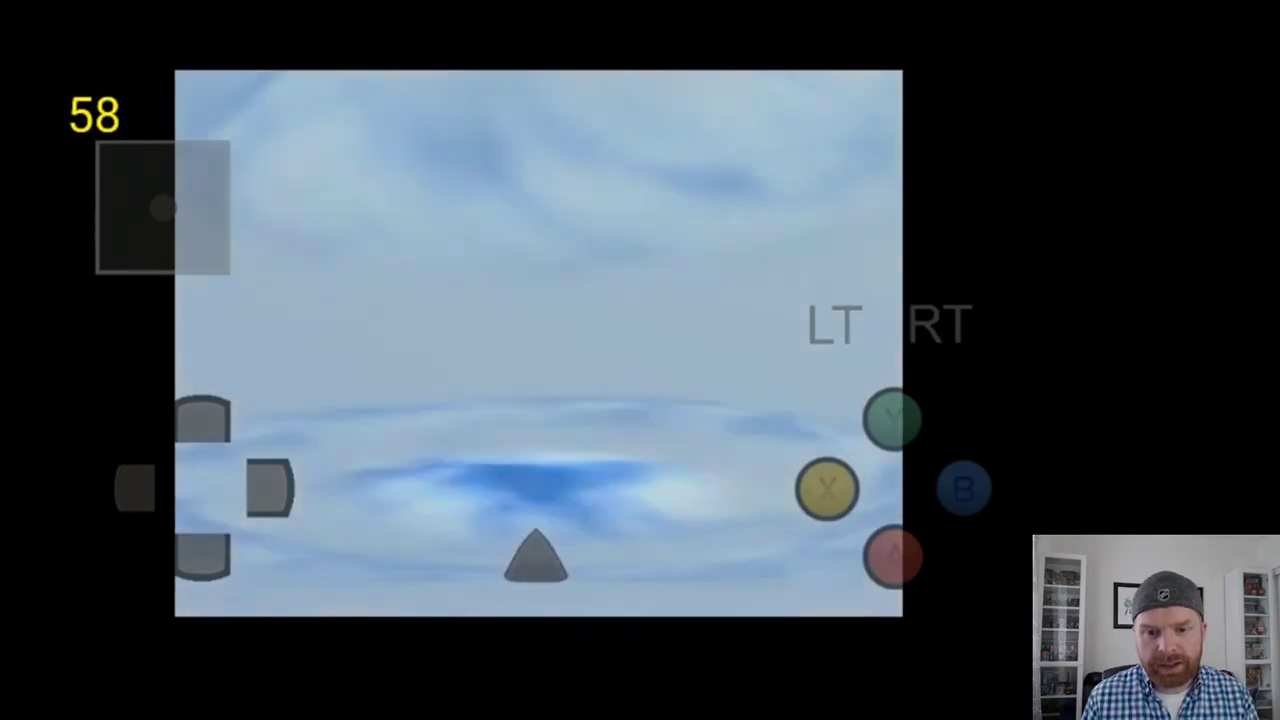
click(640, 406)
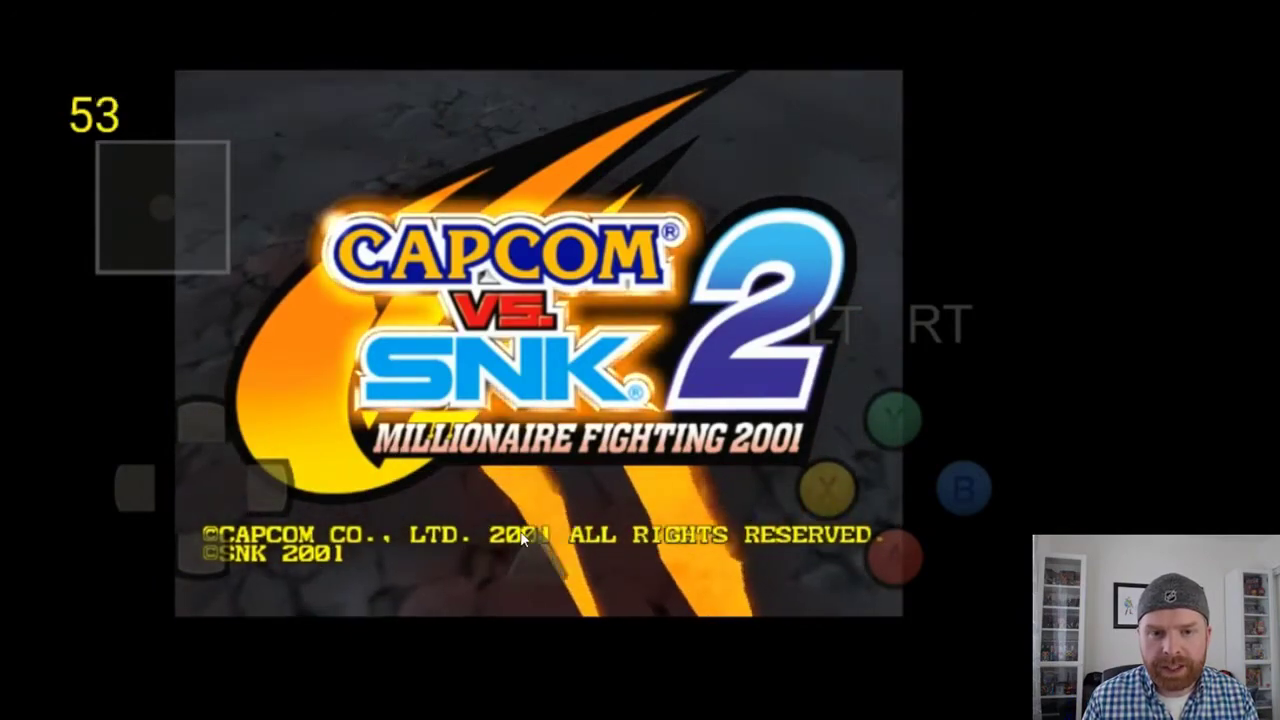
Step: Start Capcom vs. SNK 2 in Arcade Mode as a Ratio Match using C-Groove
click(535, 555)
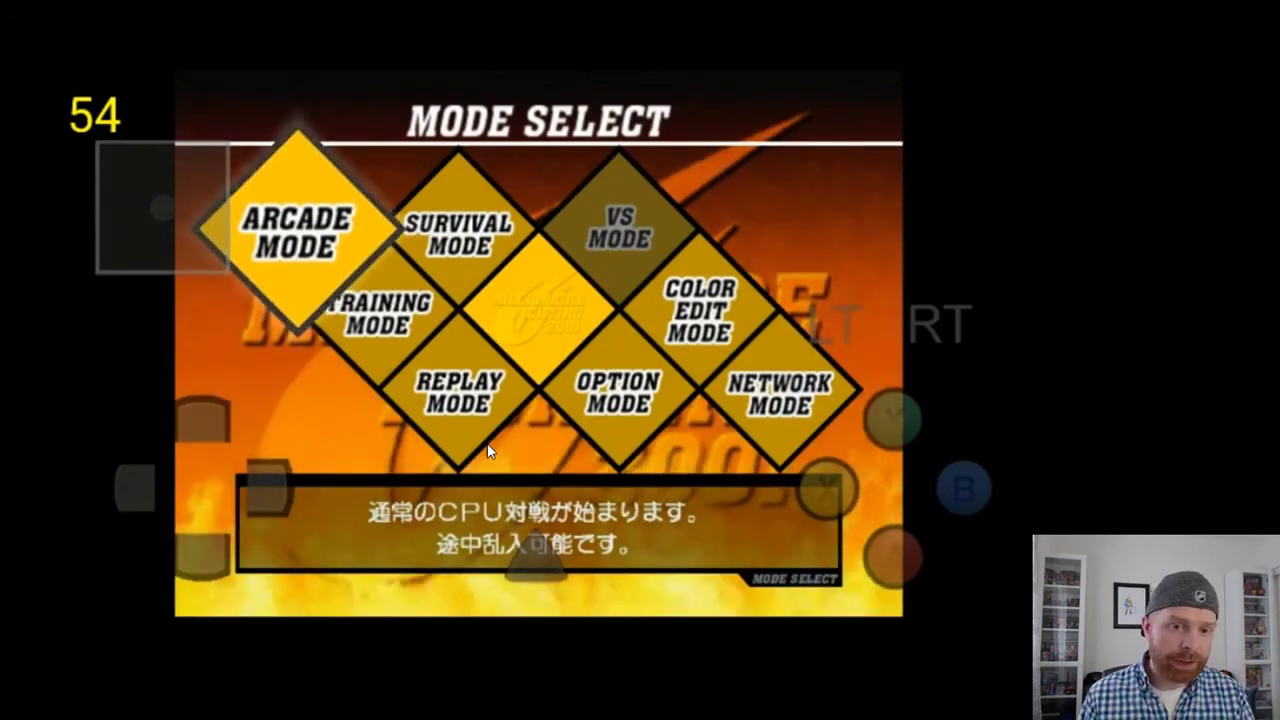
key(Return)
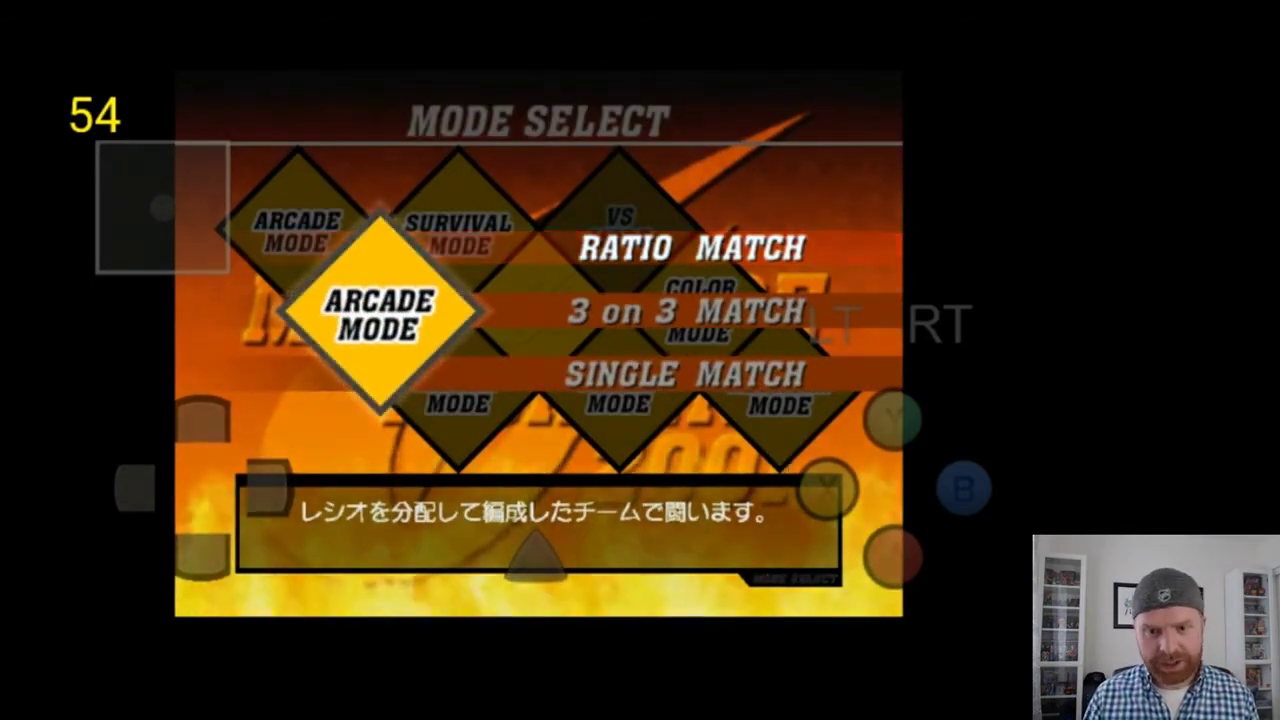
key(Return)
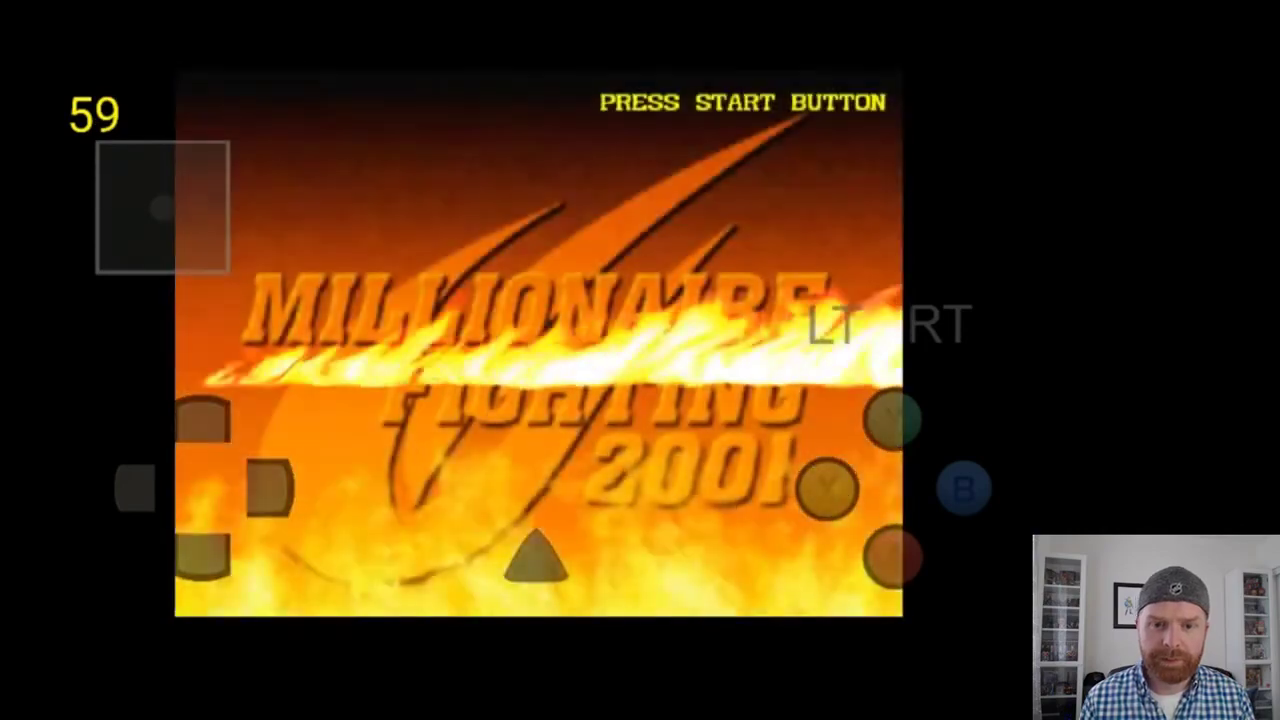
key(Return)
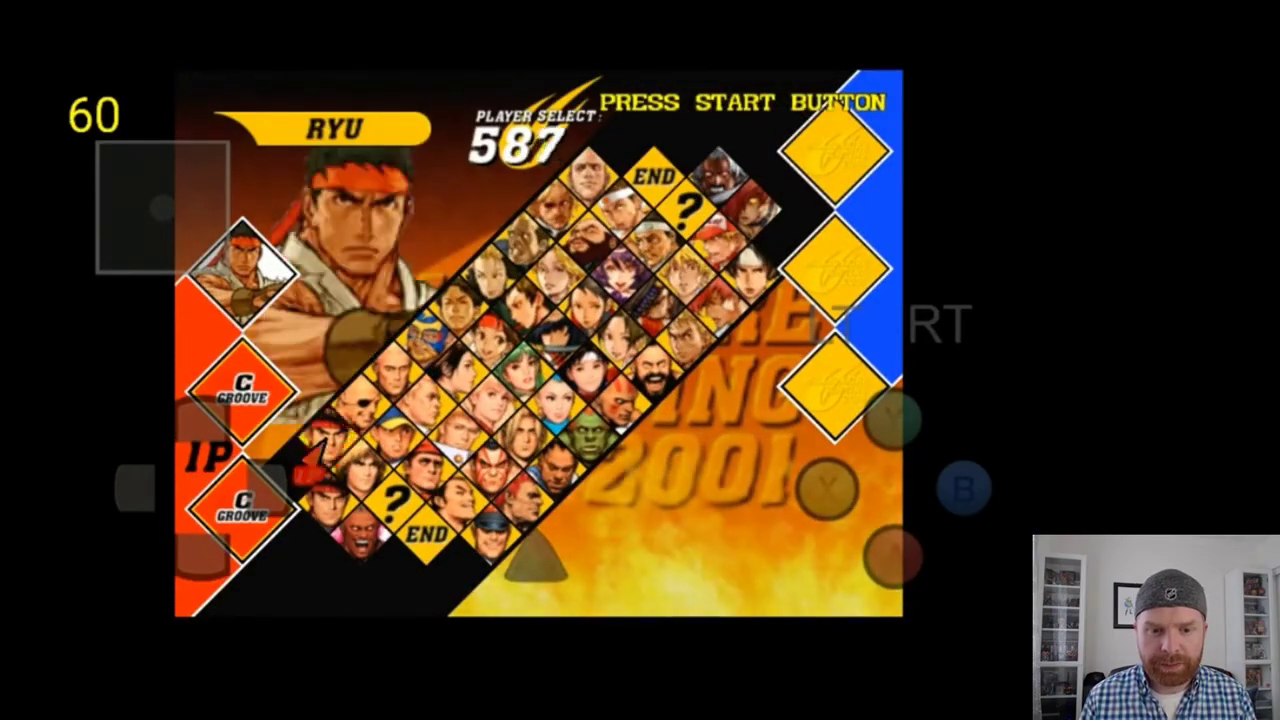
Step: Choose a three-fighter team with Ryu and Ken in the first two slots and start the match
key(Right)
key(Up)
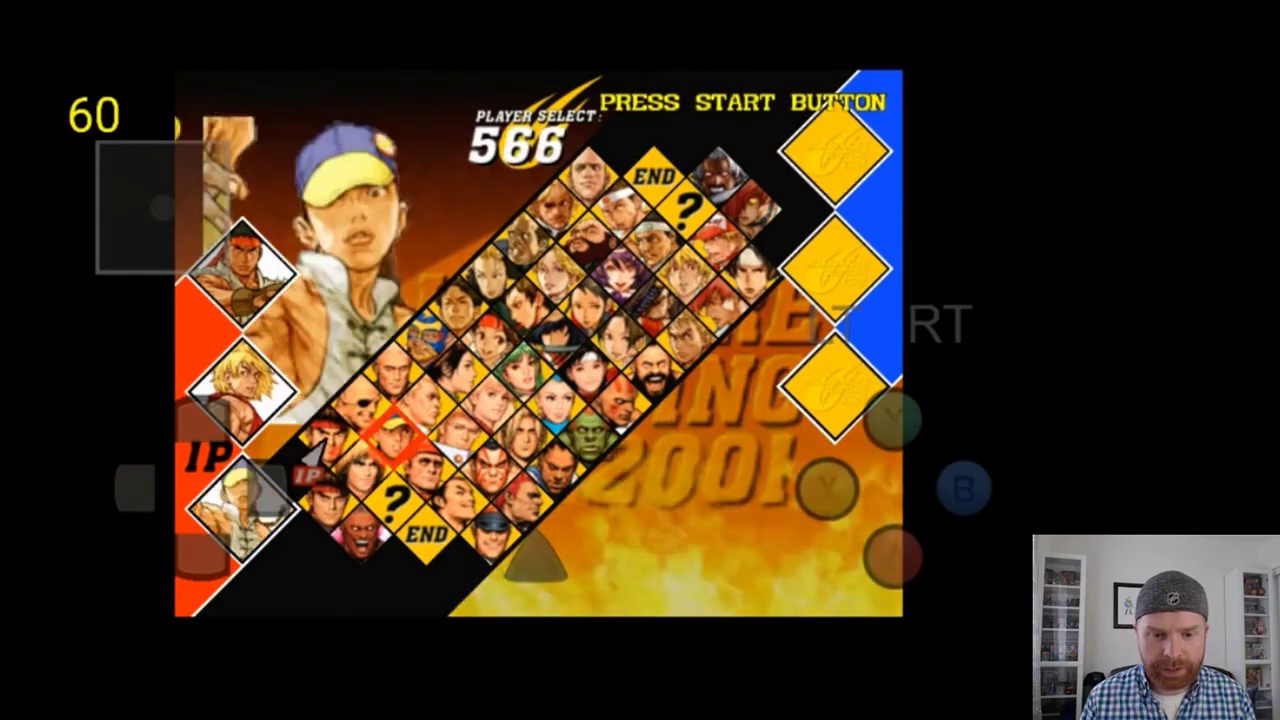
key(Down)
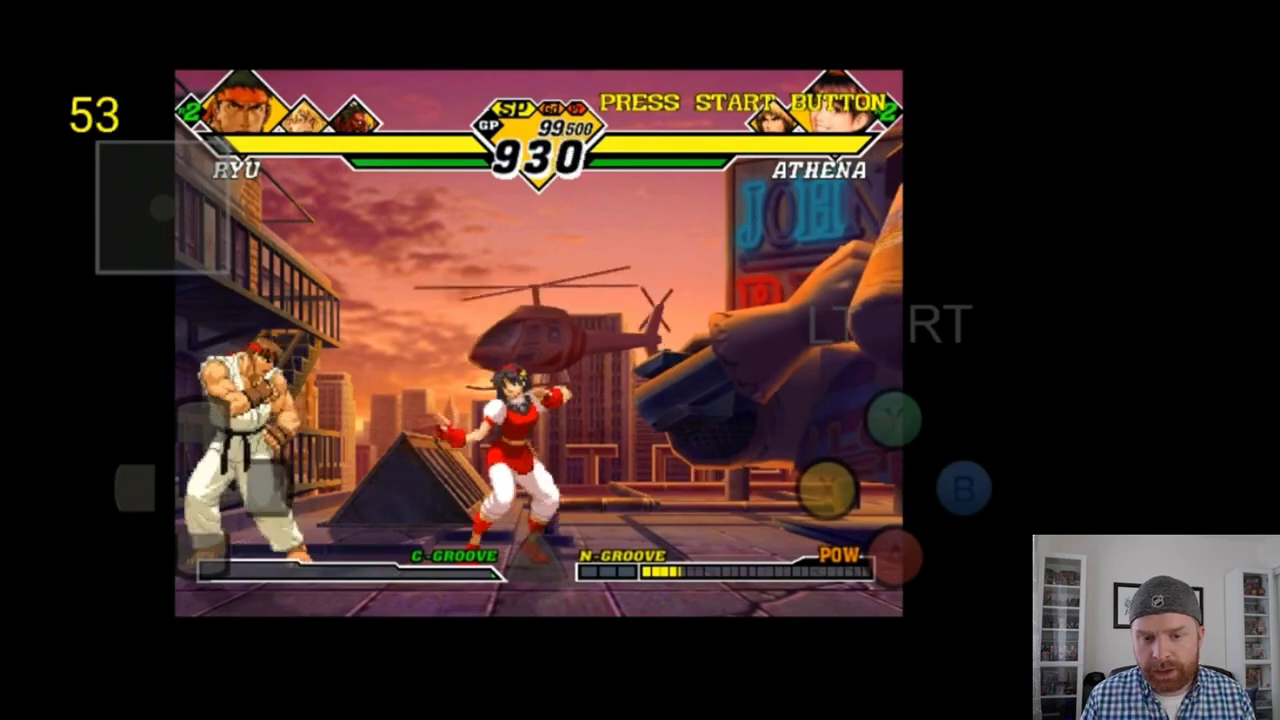
Step: Pause and continue the Ryu versus Athena match, and open the emulator's in-game menu
key(Return)
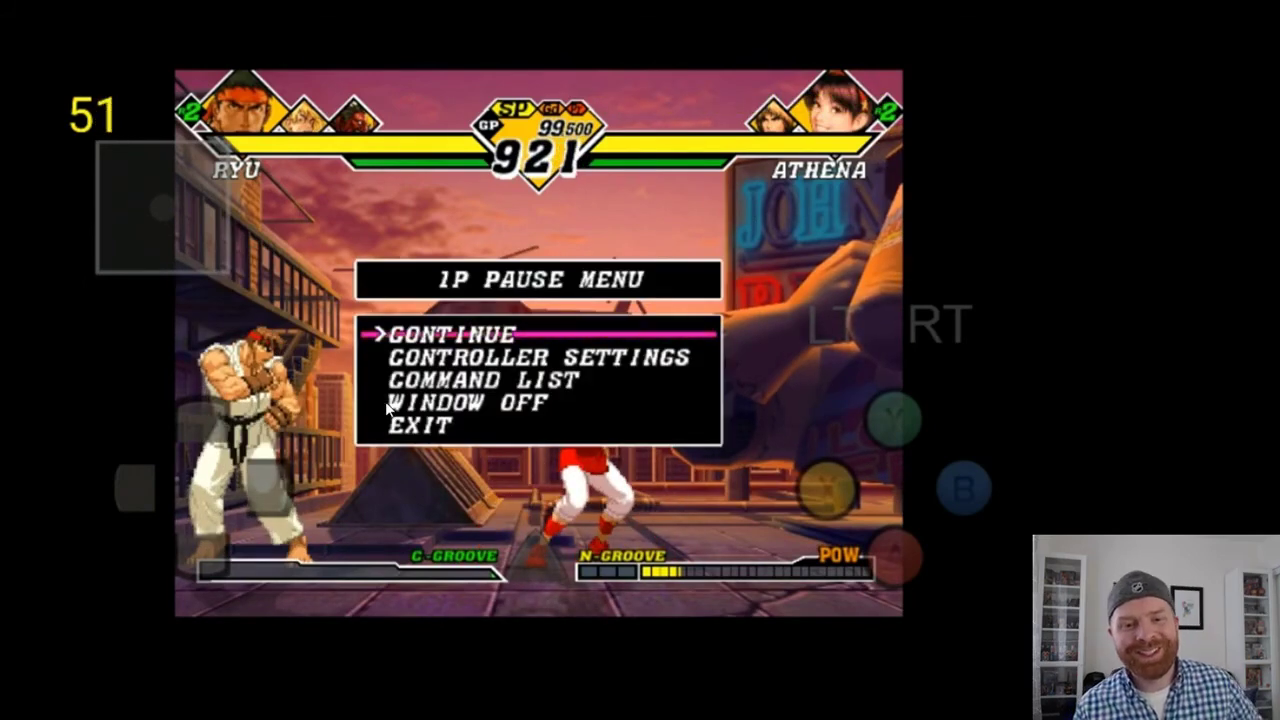
key(Return)
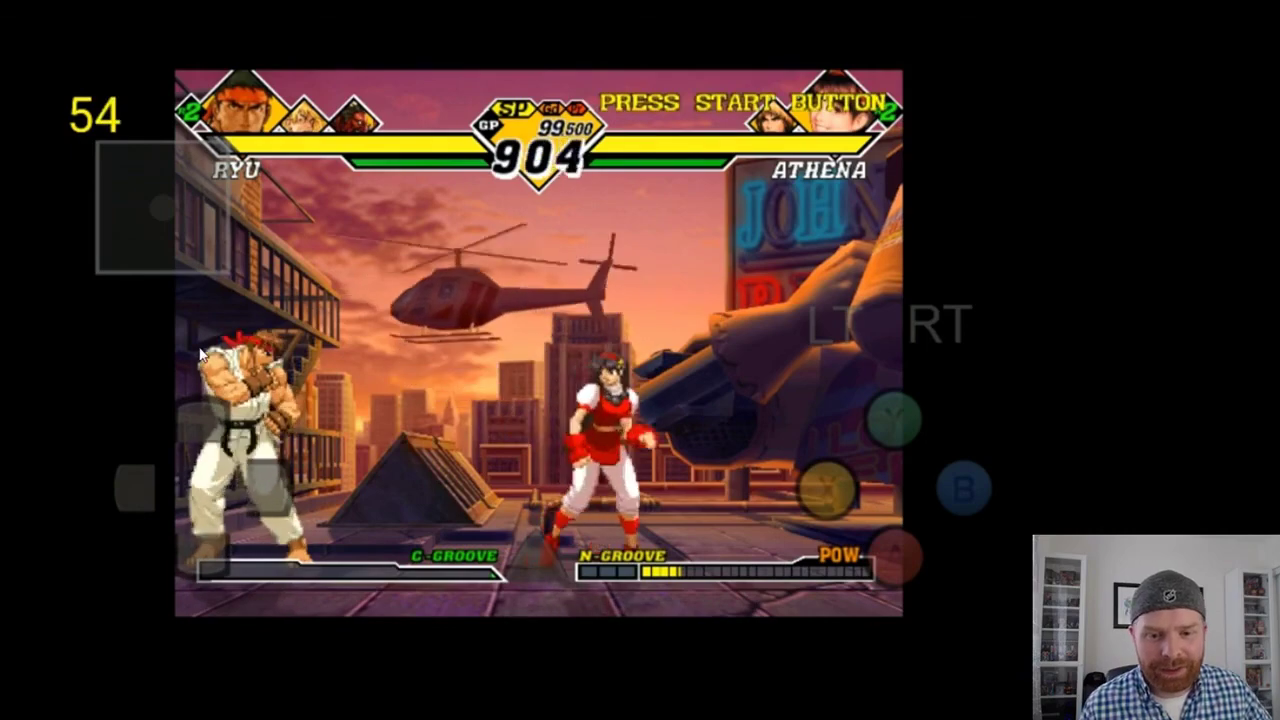
key(Escape)
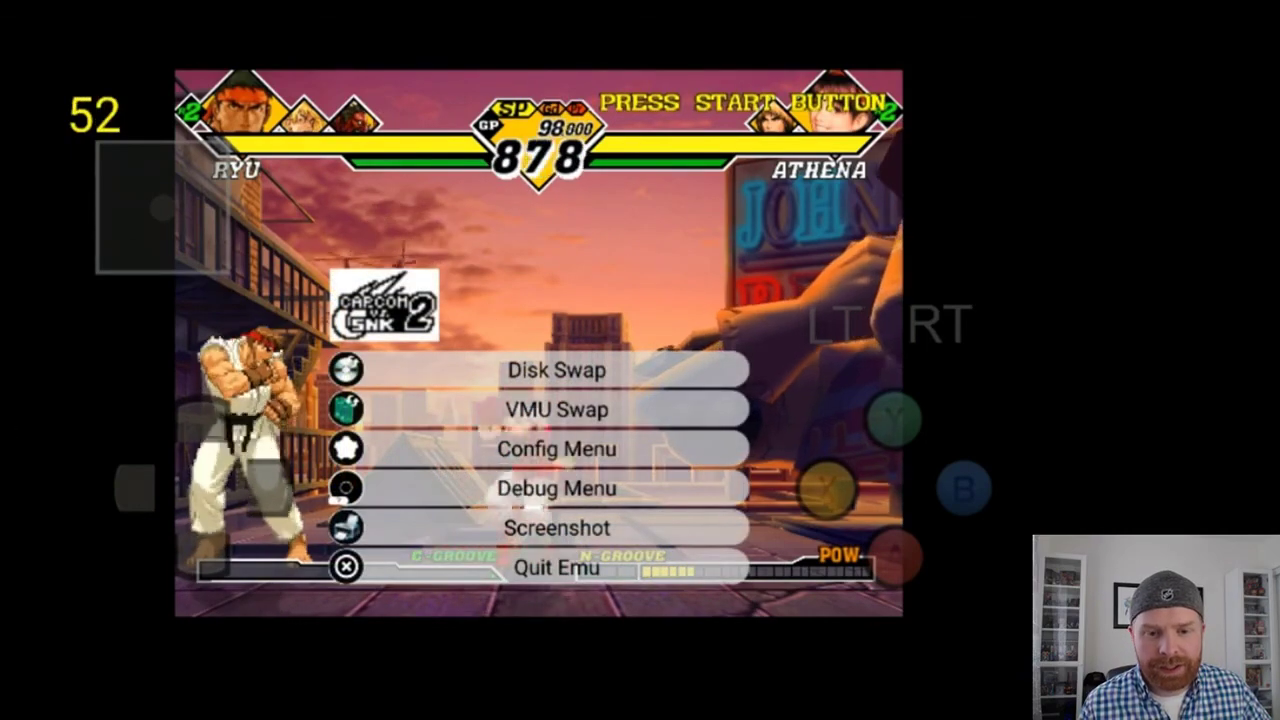